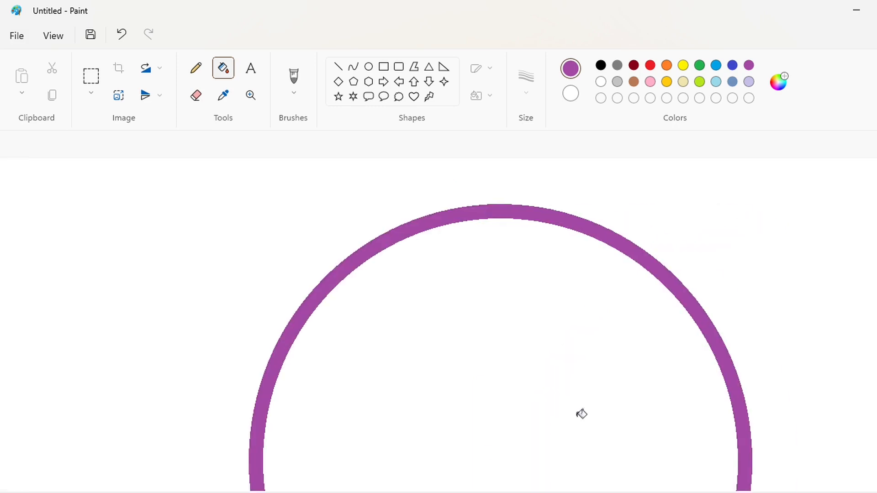
Draw a black ellipse with the Ellipse tool inside the purple ring and move it toward the centre.
click(369, 67)
click(601, 65)
drag(401, 274, 604, 454)
drag(534, 368, 514, 316)
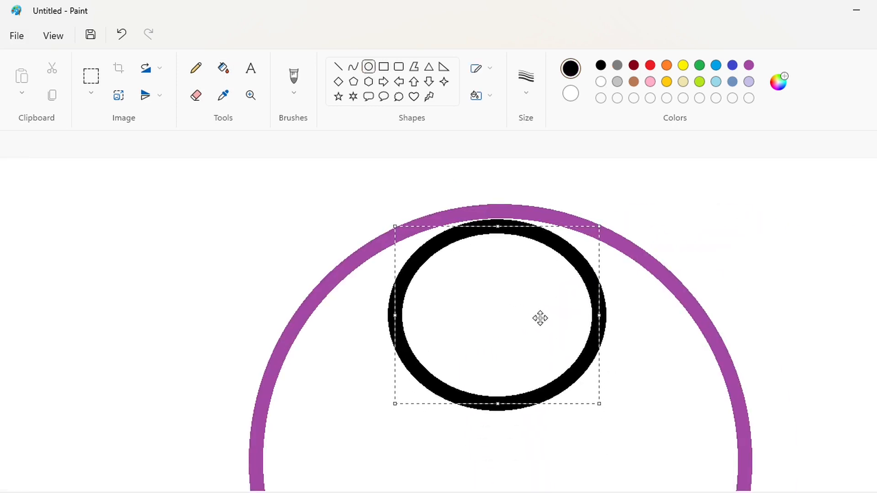
Stretch the black ellipse to fit just inside the purple ring, forming a black ring.
scroll(540, 317, down, 5)
drag(497, 182, 505, 473)
scroll(554, 446, up, 2)
drag(599, 347, 731, 350)
drag(394, 351, 271, 355)
scroll(554, 355, up, 2)
scroll(555, 355, down, 5)
click(832, 407)
scroll(752, 374, up, 5)
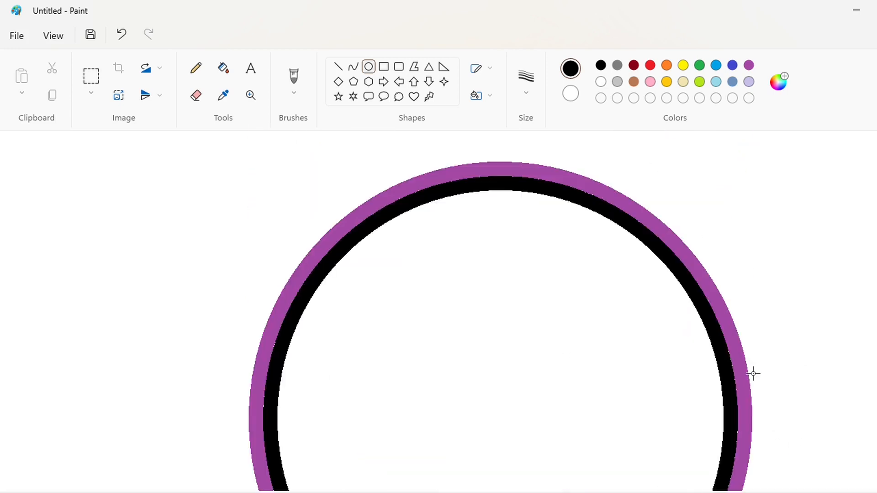
Draw a purple ellipse inside the black ring and nudge it into position.
click(748, 64)
scroll(390, 287, down, 2)
drag(373, 177, 707, 476)
scroll(707, 476, up, 3)
drag(532, 409, 493, 348)
key(Up)
key(Up)
key(Up)
key(Up)
key(Up)
key(Up)
key(Up)
key(Up)
key(Left)
key(Left)
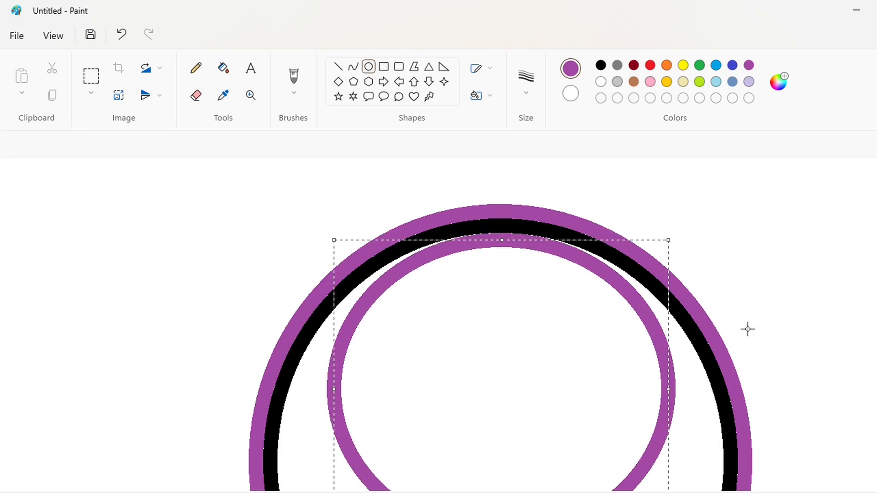
Resize the purple ellipse so it sits just inside the black ring.
scroll(748, 329, down, 5)
drag(500, 268, 501, 411)
scroll(501, 411, up, 2)
drag(668, 287, 714, 289)
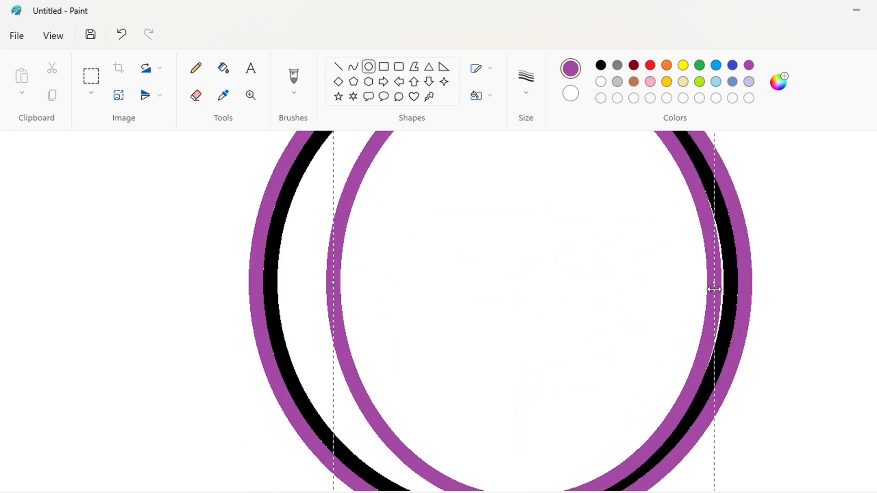
drag(333, 284, 283, 283)
scroll(456, 297, up, 3)
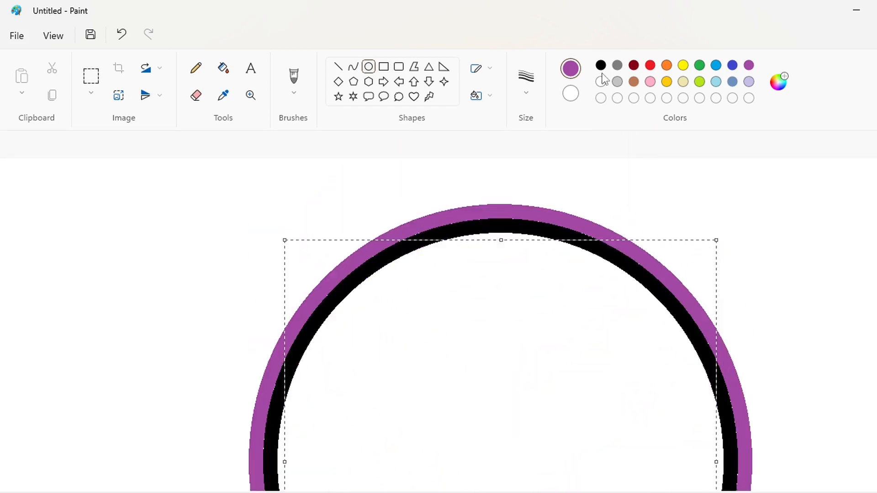
click(810, 239)
Draw another black ellipse inside the inner purple ring and nudge it upward and left.
scroll(810, 239, down, 5)
scroll(810, 238, up, 3)
click(601, 66)
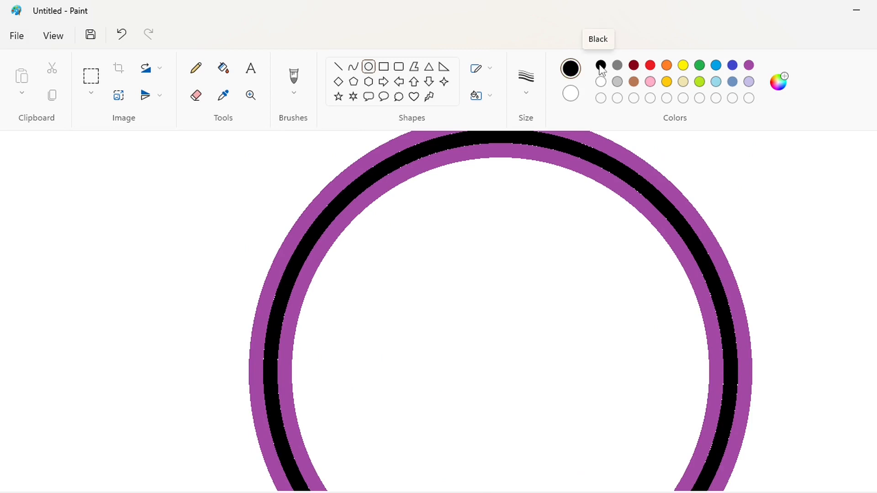
drag(375, 224, 671, 489)
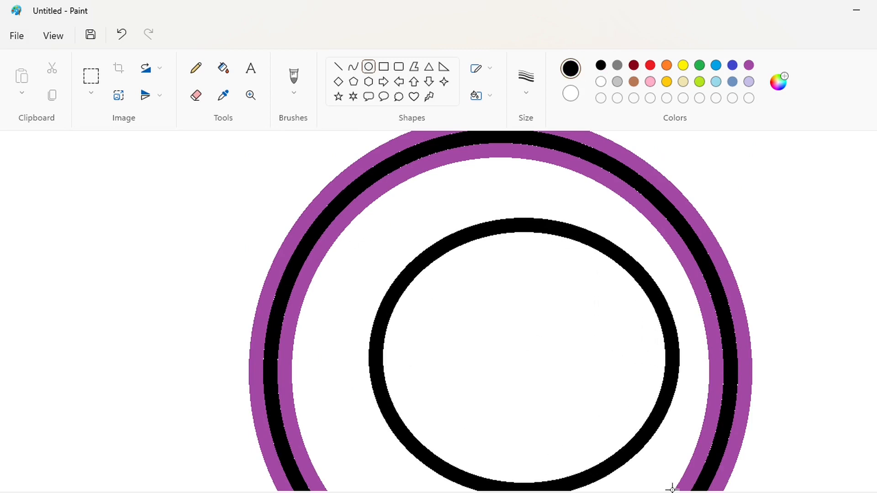
key(Left)
key(Left)
key(Left)
key(Left)
key(Left)
key(Left)
key(Left)
key(Left)
key(Left)
key(Left)
key(Up)
key(Up)
key(Up)
key(Up)
key(Up)
key(Up)
key(Up)
key(Up)
key(Up)
key(Up)
key(Up)
key(Up)
key(Up)
key(Up)
key(Up)
key(Up)
key(Up)
key(Up)
key(Up)
key(Up)
key(Up)
key(Up)
key(Up)
key(Up)
key(Up)
key(Up)
key(Up)
key(Up)
key(Up)
key(Up)
key(Up)
key(Up)
key(Up)
key(Up)
Stretch the new black ellipse to fit just inside the inner purple ring.
scroll(505, 260, down, 3)
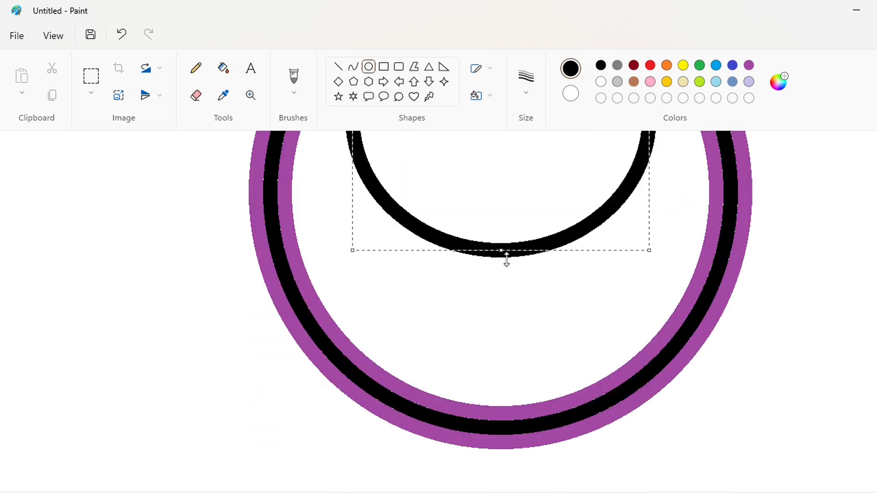
drag(505, 252, 507, 399)
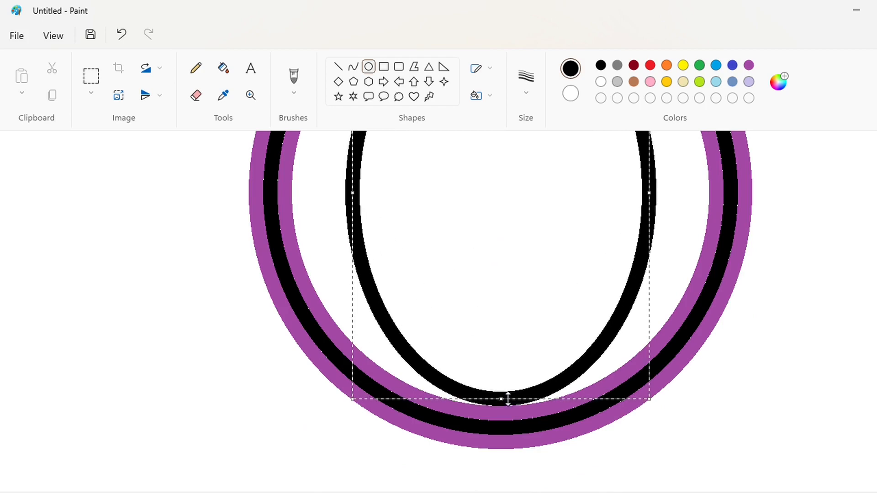
scroll(507, 399, up, 2)
drag(649, 283, 700, 288)
key(Right)
key(Right)
key(Right)
scroll(801, 328, down, 2)
scroll(797, 330, up, 2)
drag(354, 283, 299, 296)
click(168, 269)
Draw a third purple ellipse inside the innermost black ring and nudge it into position.
scroll(815, 331, up, 2)
click(748, 64)
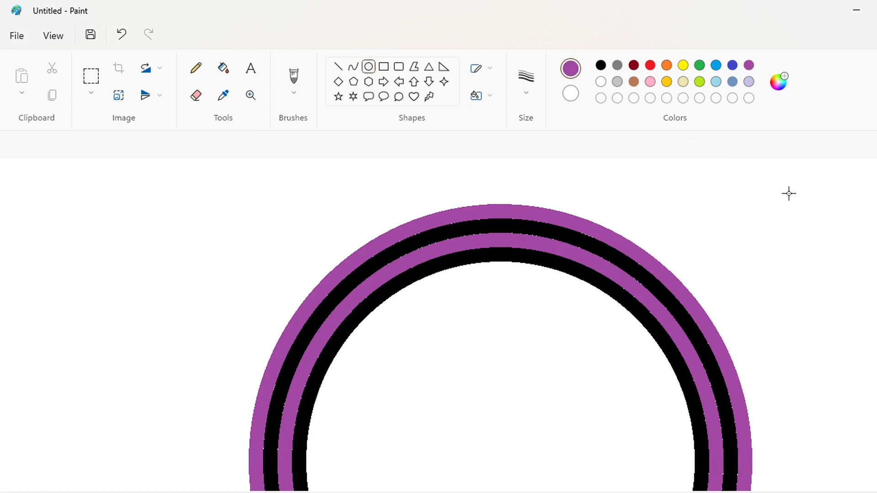
scroll(495, 274, down, 2)
drag(343, 175, 663, 441)
scroll(799, 390, up, 2)
key(Left)
key(Left)
key(Left)
key(Left)
key(Up)
key(Up)
key(Up)
key(Up)
key(Up)
key(Up)
key(Up)
key(Up)
key(Up)
key(Up)
key(Up)
key(Up)
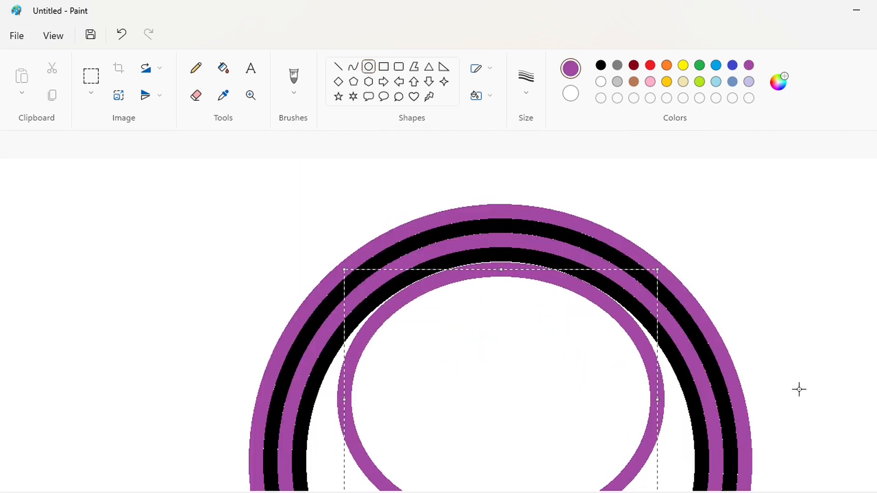
Resize the third purple ellipse so it sits just inside the innermost black ring.
key(Left)
key(Left)
key(Left)
key(Right)
key(Right)
key(Right)
scroll(798, 390, down, 3)
drag(501, 261, 506, 385)
scroll(507, 384, up, 3)
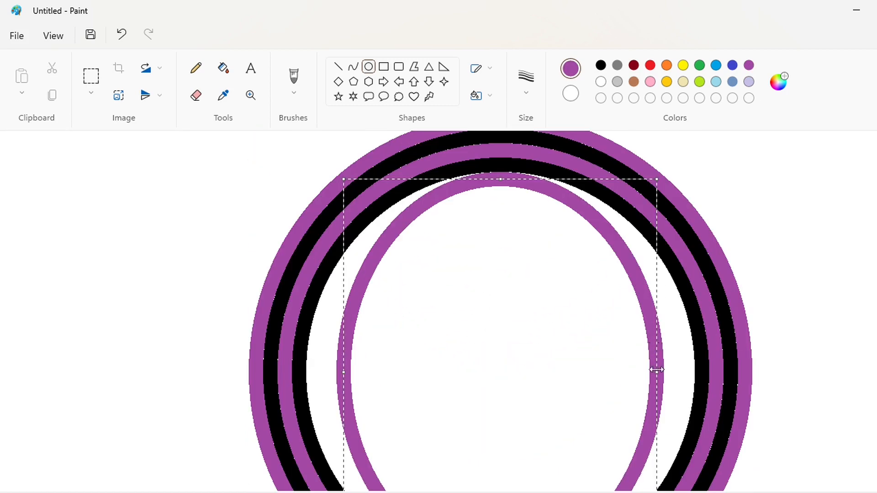
drag(657, 371, 684, 371)
key(Right)
key(Right)
key(Right)
key(Right)
drag(352, 373, 313, 373)
scroll(700, 368, up, 3)
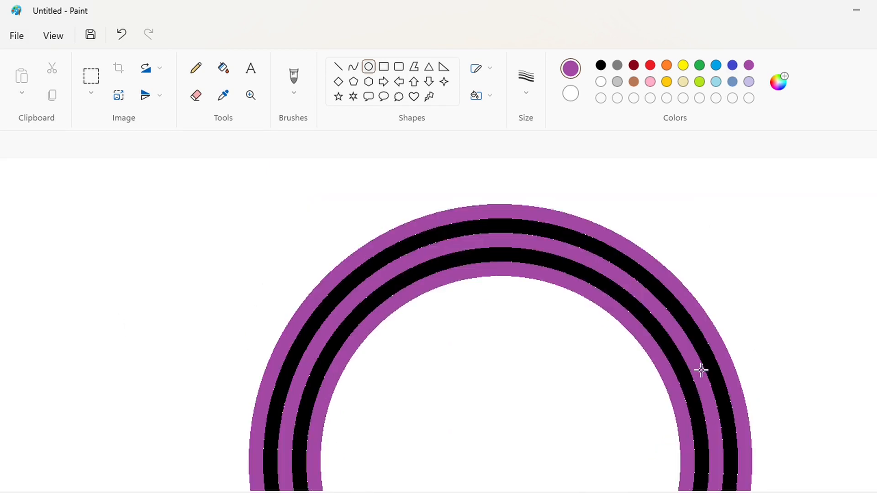
Fill the centre of the rings with black using the Fill tool.
scroll(701, 368, down, 3)
click(223, 68)
click(600, 65)
click(589, 274)
scroll(818, 443, down, 1)
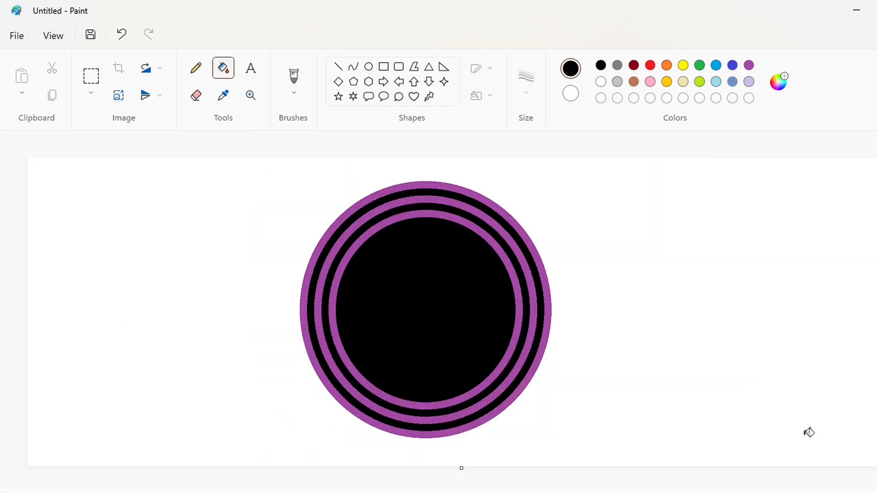
Draw short blue vertical lines cutting the outer purple ring at its top and bottom.
click(338, 67)
scroll(426, 106, up, 2)
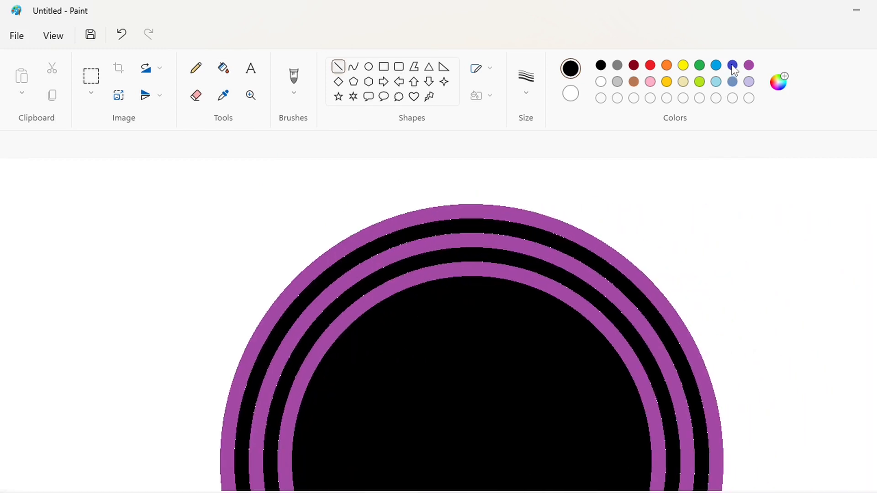
click(731, 64)
drag(469, 215, 469, 184)
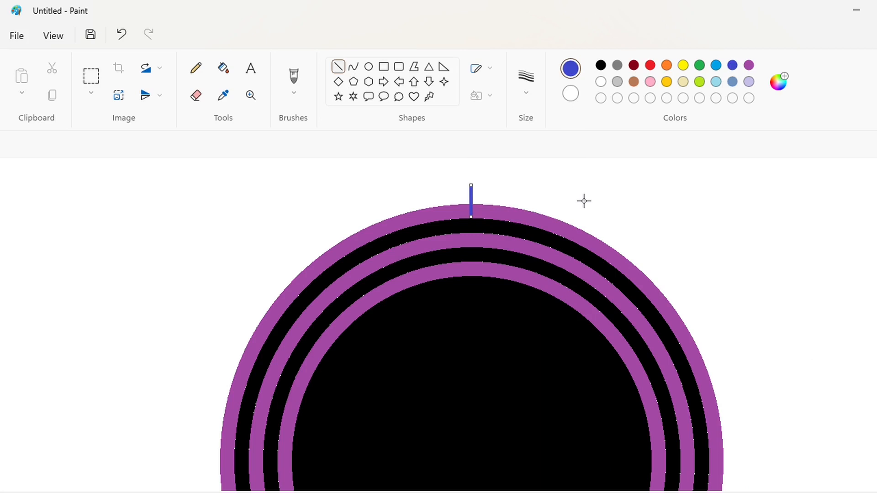
key(Right)
key(Right)
key(Right)
scroll(742, 276, down, 5)
key(Down)
key(Down)
key(Down)
key(Down)
key(Down)
key(Down)
key(Down)
key(Down)
key(Down)
key(Down)
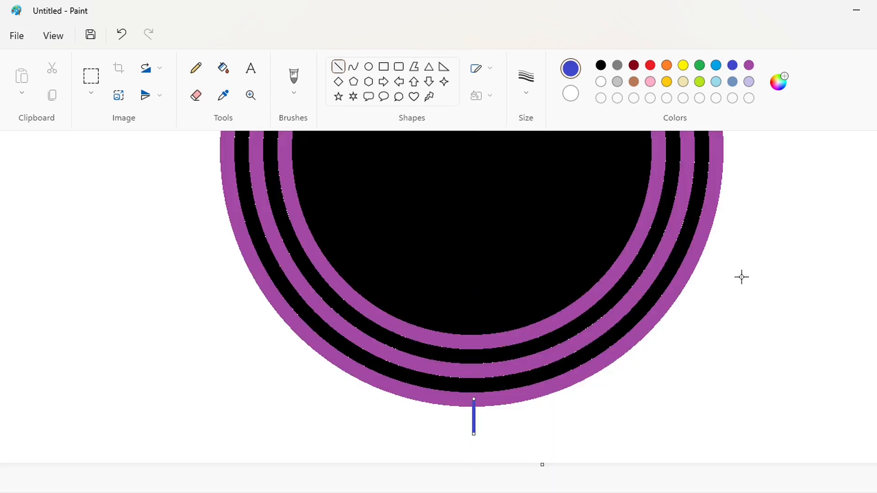
Erase the outer ring's right half by filling it blue and then white.
click(223, 68)
click(722, 147)
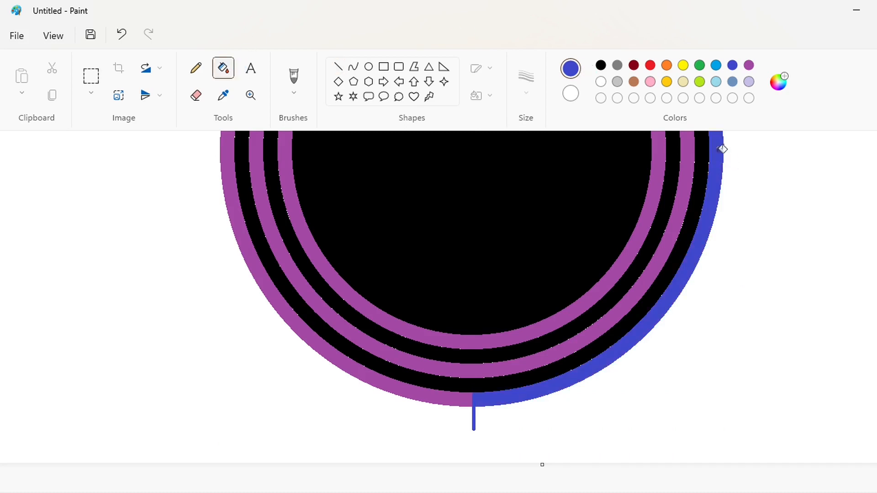
click(601, 81)
click(722, 184)
scroll(811, 250, up, 5)
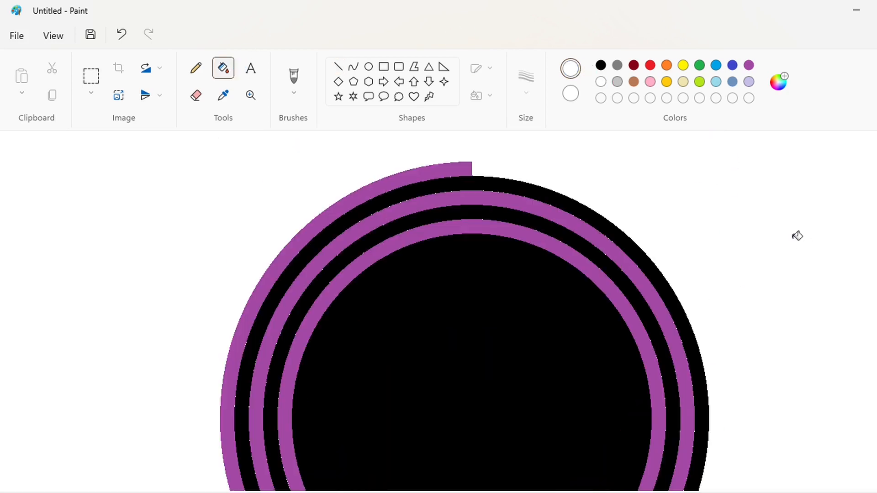
Draw a thin blue diagonal line across the rings from upper left to below the lower right.
click(338, 67)
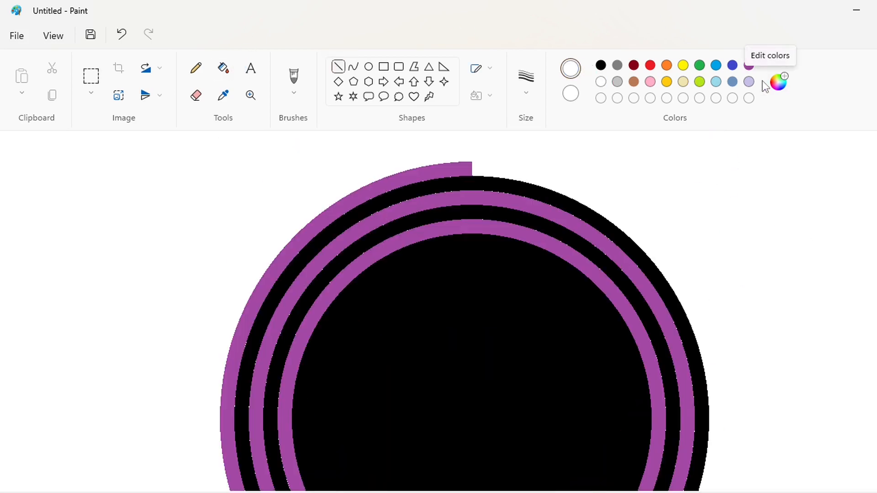
click(732, 65)
ctrl+scroll(603, 350, down, 2)
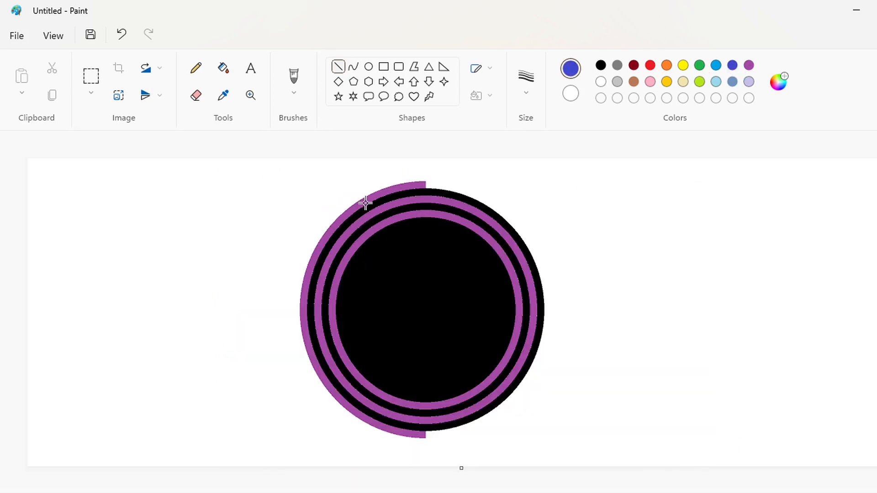
drag(365, 203, 493, 448)
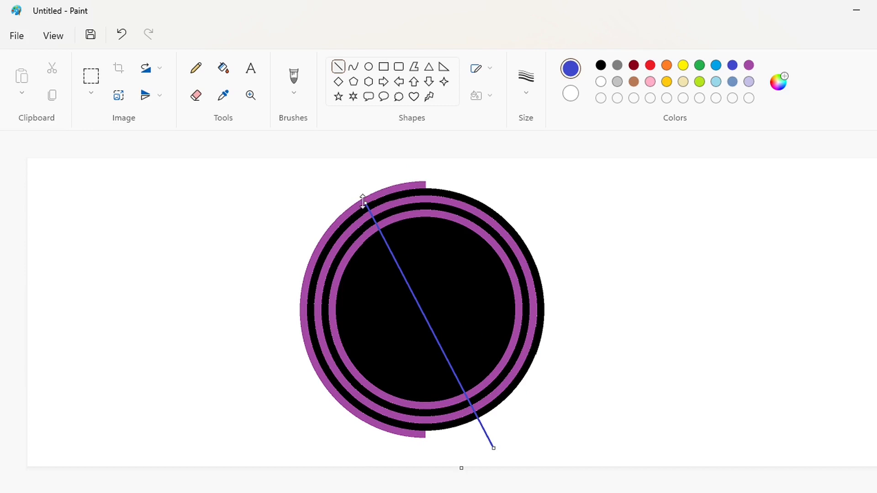
drag(363, 201, 369, 199)
click(674, 270)
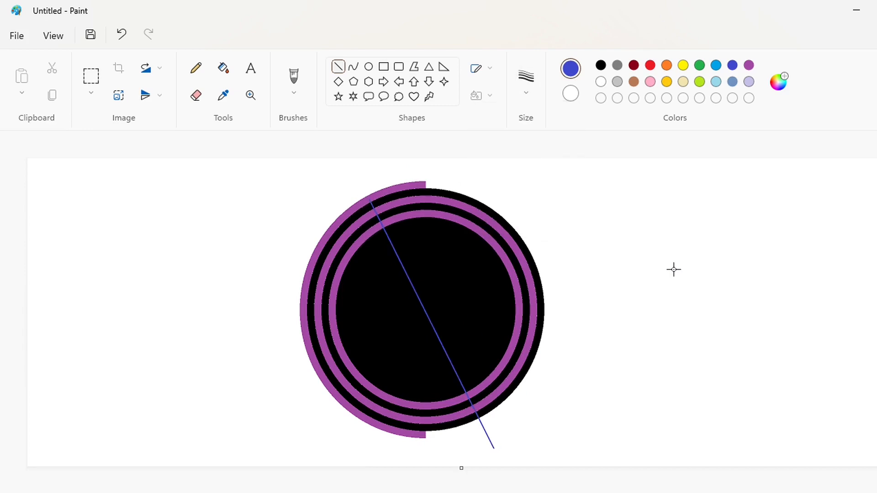
Set the line size to 5px and draw short purple strokes over the blue line where it crosses the purple rings.
key(ctrl+Page_Up)
key(ctrl+Page_Up)
drag(218, 492, 497, 492)
scroll(411, 297, down, 2)
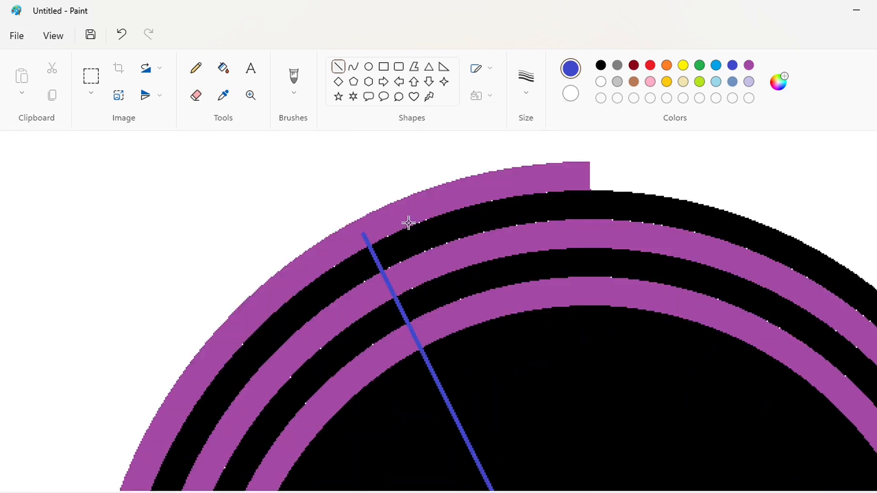
click(750, 66)
click(526, 81)
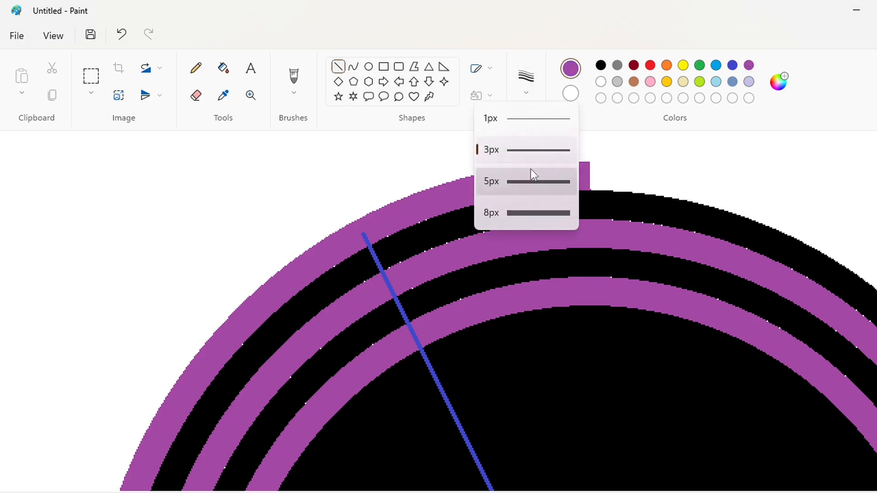
click(530, 177)
drag(357, 244, 377, 234)
key(Down)
key(Down)
key(Down)
key(Down)
key(Down)
key(Down)
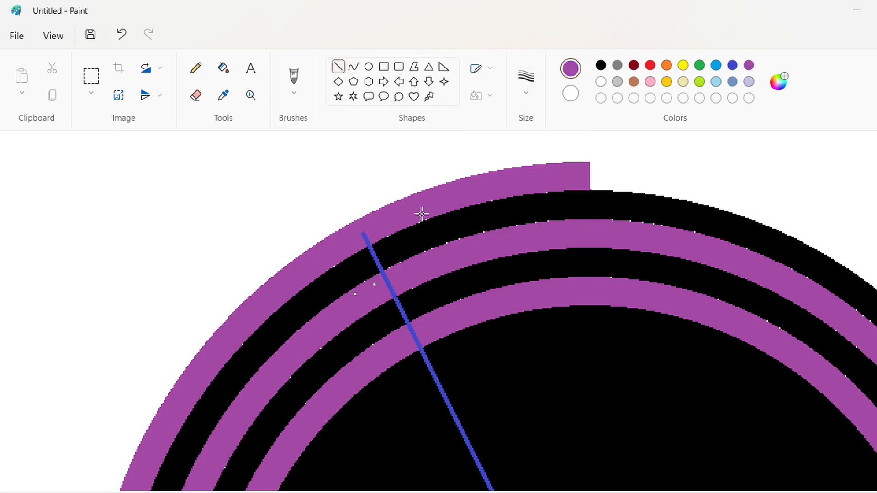
key(Right)
key(Right)
key(Right)
key(Right)
key(Down)
key(Down)
key(Down)
key(Down)
key(Down)
key(Down)
key(Left)
key(Left)
key(Left)
key(Up)
key(Up)
key(Up)
key(Up)
key(Right)
scroll(434, 269, down, 2)
drag(402, 240, 421, 233)
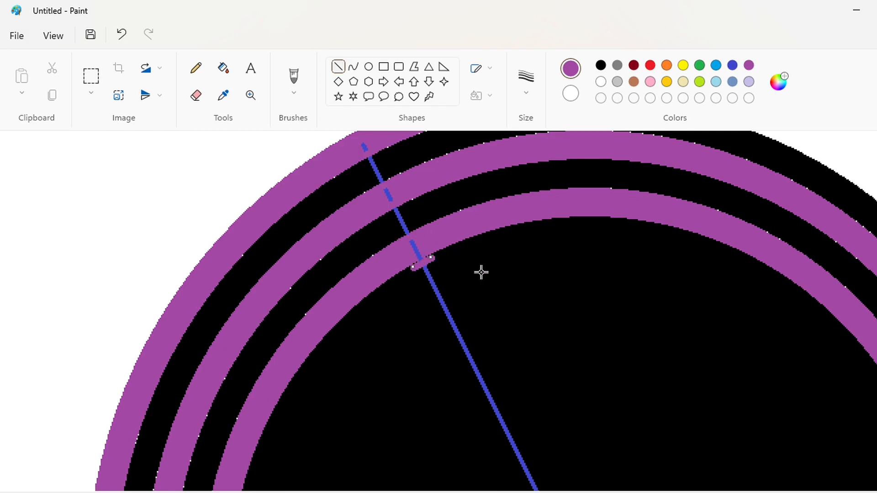
Fill the blue line's segment in the black band between the inner purple rings with black.
click(223, 67)
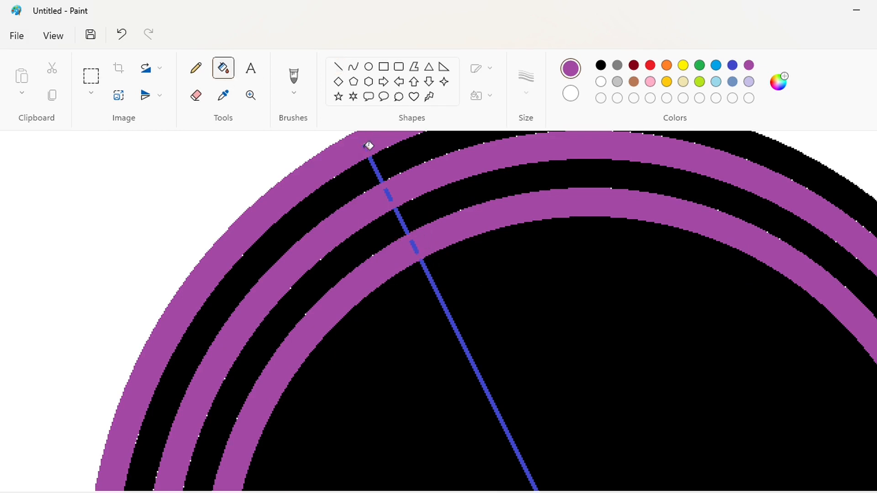
click(600, 66)
click(402, 224)
scroll(433, 225, up, 2)
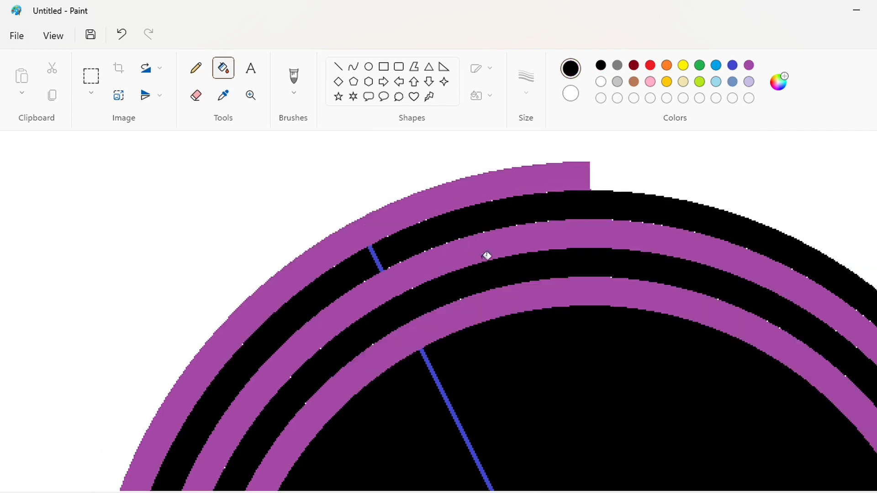
scroll(494, 393, down, 8)
scroll(525, 438, right, 8)
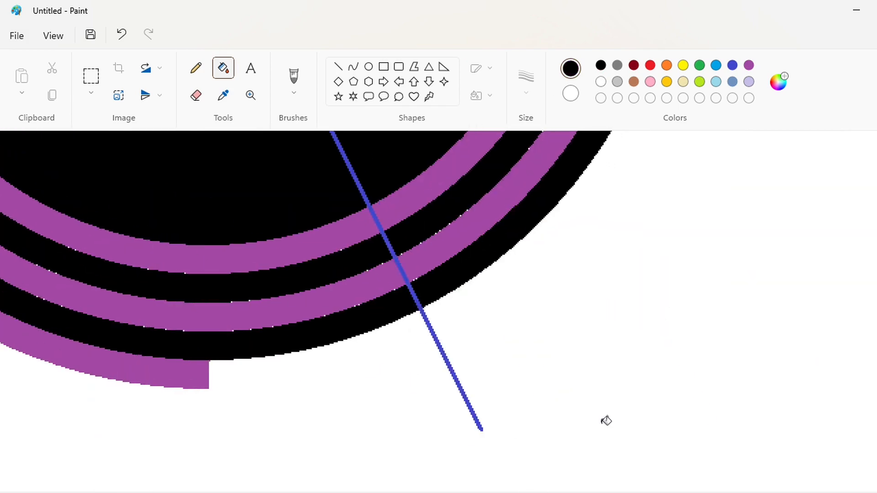
Draw a short purple stroke over the blue line where it crosses the middle purple ring.
click(337, 67)
click(749, 65)
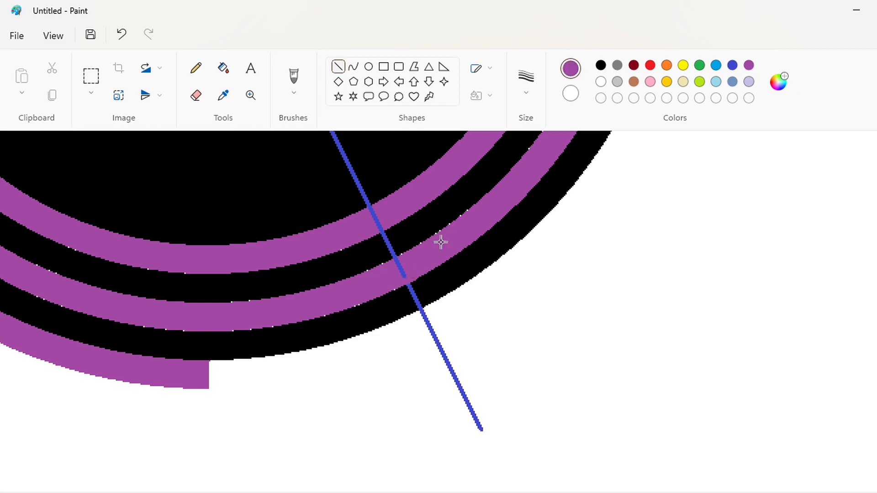
drag(387, 264, 406, 258)
click(389, 223)
scroll(464, 235, up, 2)
mouse_move(354, 298)
mouse_down()
mouse_move(376, 287)
mouse_move(370, 277)
mouse_move(368, 295)
mouse_up()
key(ctrl+z)
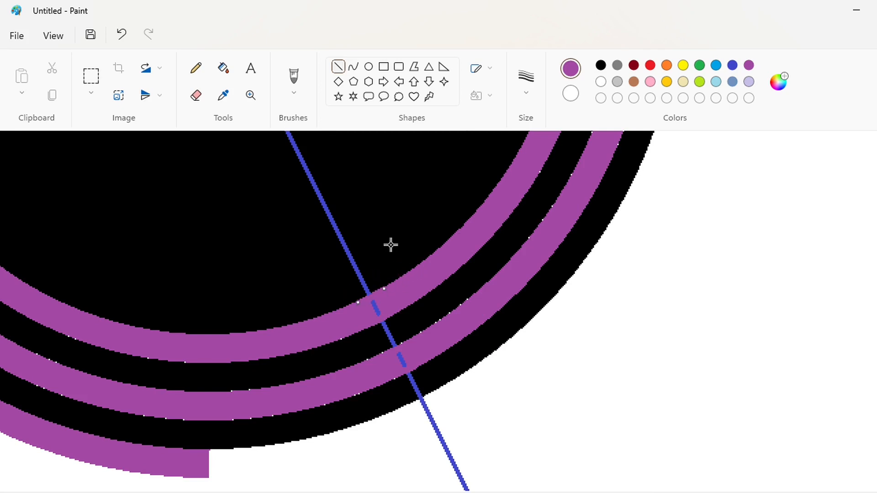
Fill the blue line's segment inside the black centre with black.
key(k)
click(600, 67)
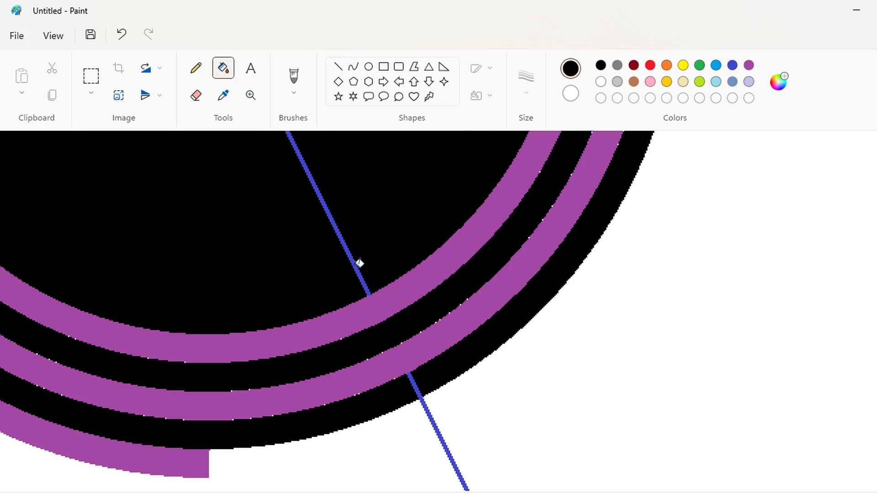
click(358, 262)
Fill the black band section beside the diagonal cut with white.
click(601, 81)
click(592, 219)
scroll(791, 384, down, 3)
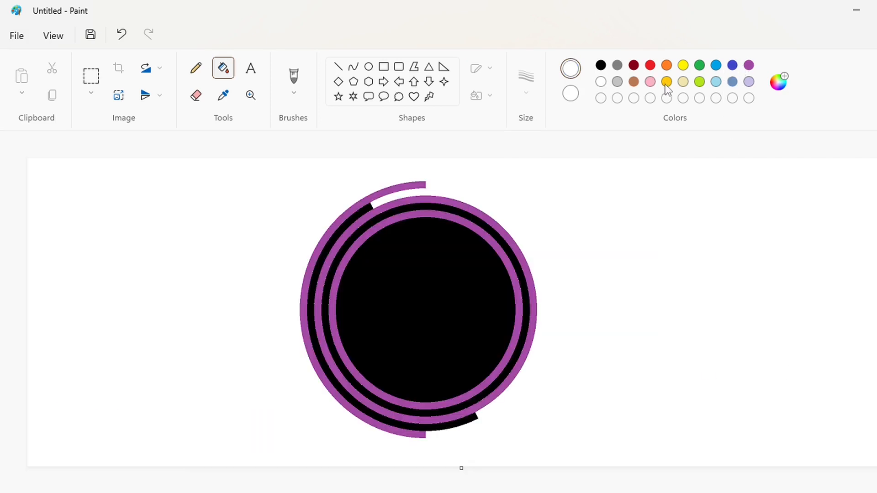
Recolour the three purple rings red with the Fill tool.
click(735, 66)
click(423, 185)
click(438, 199)
click(441, 213)
click(748, 65)
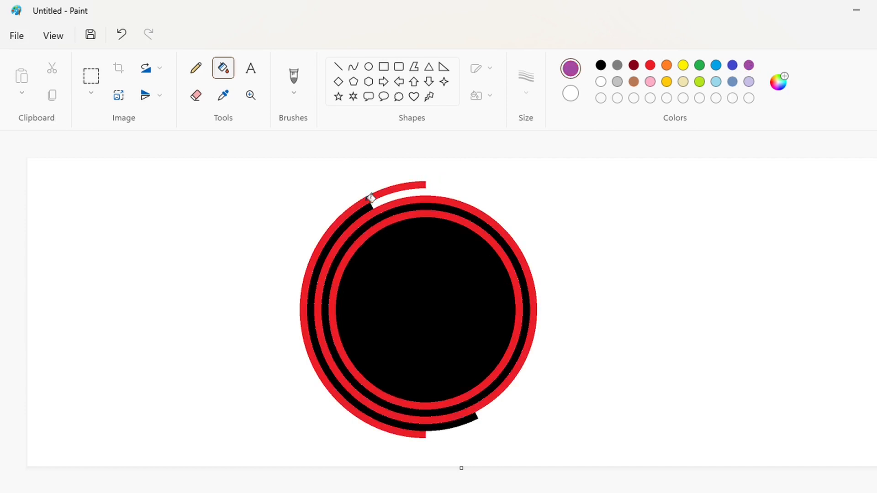
Undo the recent fills so the three rings return to purple.
click(372, 201)
key(ctrl+z)
key(ctrl+z)
key(ctrl+z)
key(ctrl+z)
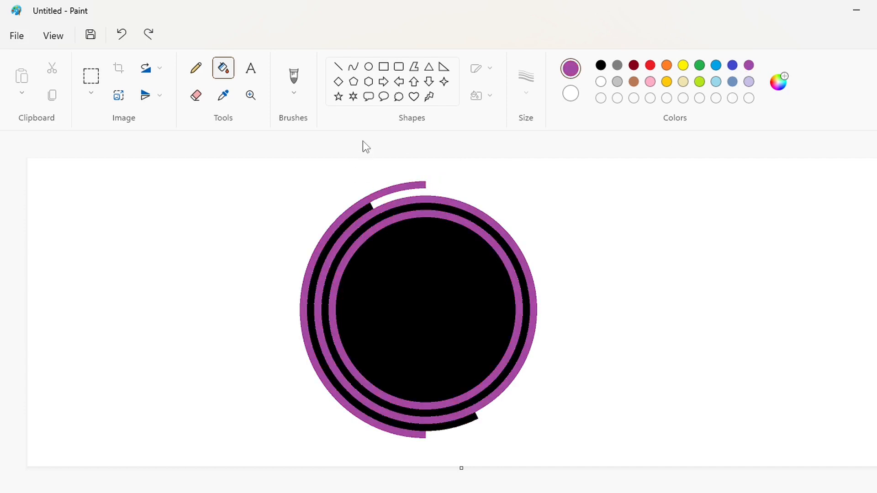
Draw a thick blue straight line diagonally across the rings from the lower left to the upper right.
click(338, 66)
click(732, 65)
click(526, 82)
click(516, 211)
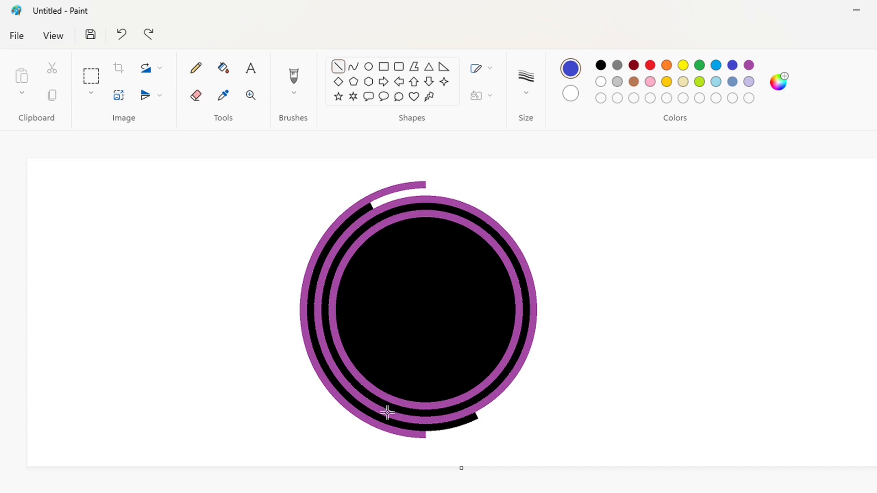
drag(387, 413, 501, 174)
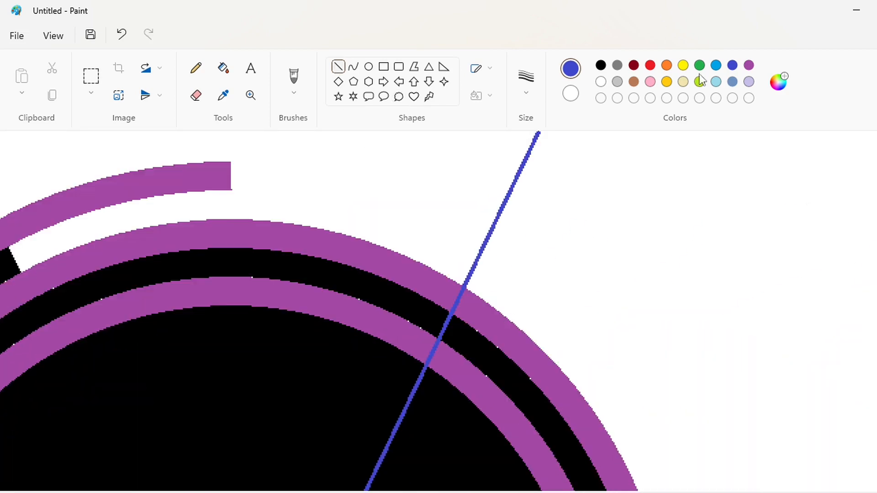
Draw short black strokes over the blue line where it crosses the black bands.
click(748, 65)
click(526, 77)
click(537, 181)
scroll(526, 277, down, 2)
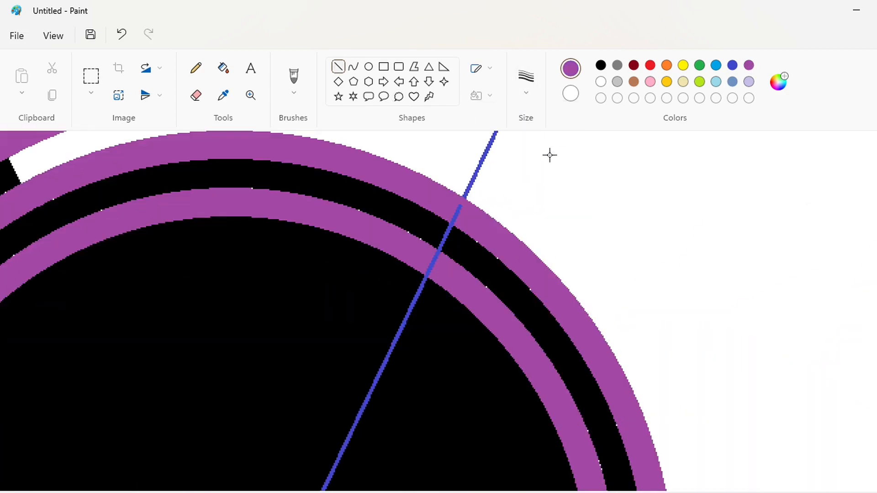
scroll(660, 216, up, 2)
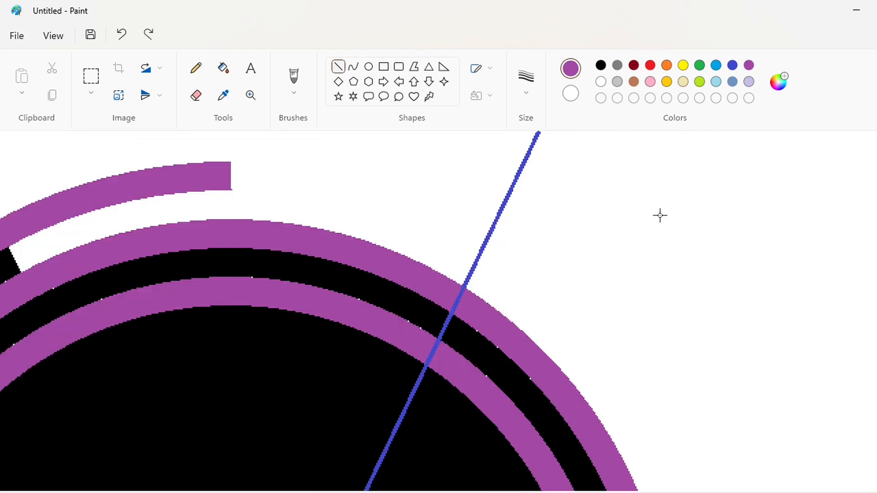
click(601, 66)
scroll(516, 300, down, 2)
drag(432, 242, 447, 251)
drag(418, 277, 430, 286)
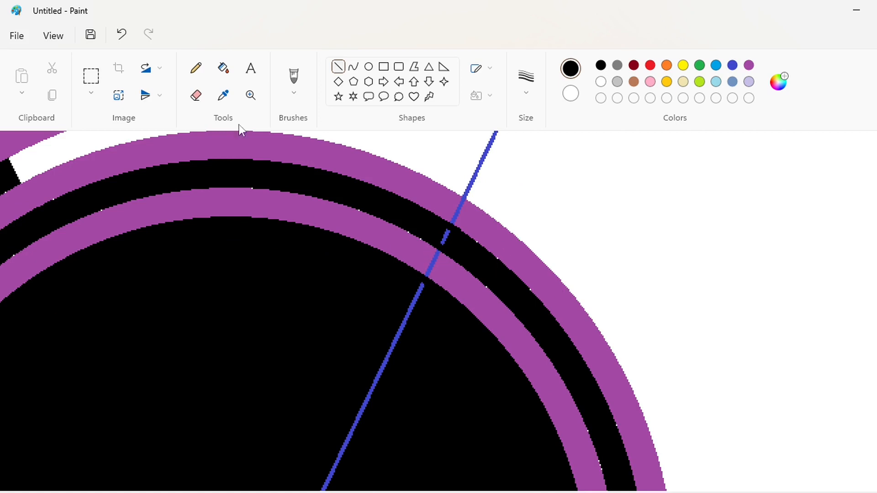
Fill the blue line's segments with black inside the black band and with purple inside the inner ring.
click(223, 68)
click(448, 236)
click(748, 65)
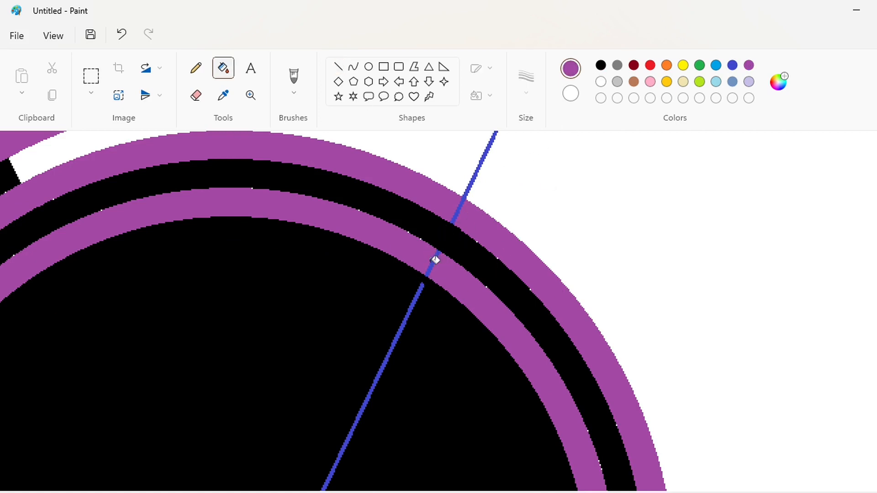
click(434, 261)
Draw a short thick blue line segment over the lower part of the diagonal and nudge it with the arrow keys.
scroll(508, 324, down, 10)
scroll(423, 477, left, 4)
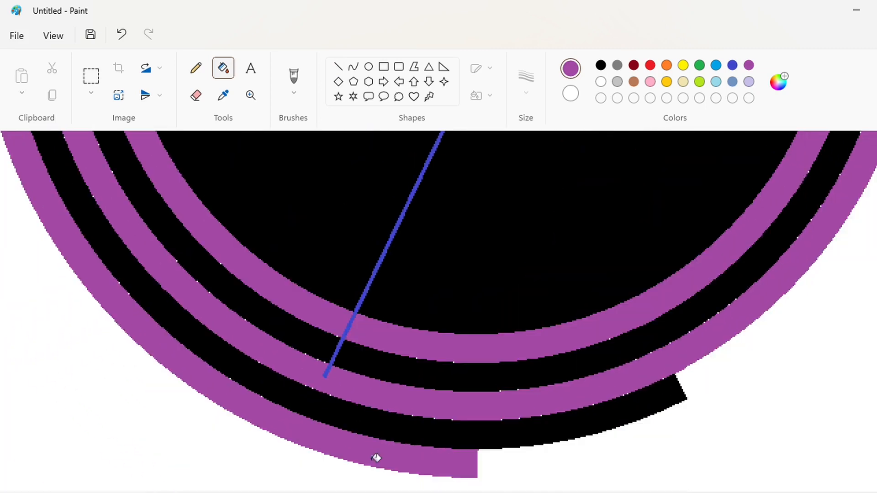
click(601, 66)
click(338, 66)
click(731, 65)
click(525, 77)
click(526, 212)
drag(397, 231, 384, 261)
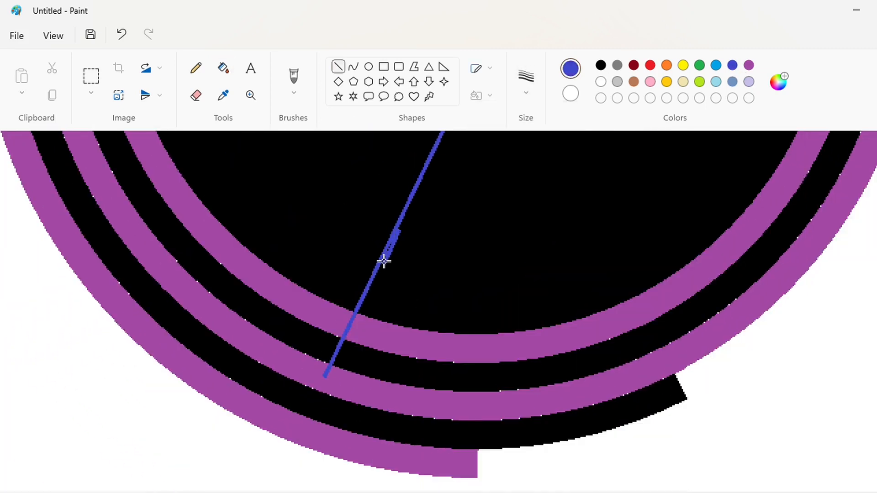
key(Down)
key(Down)
key(Down)
key(Down)
key(Down)
key(Down)
key(Down)
key(Down)
key(Down)
key(Down)
key(Left)
key(Left)
key(Left)
key(Left)
key(Left)
key(Left)
key(Left)
key(Left)
key(Left)
key(Left)
key(Right)
key(Right)
key(Right)
key(Right)
key(Right)
key(Right)
key(Right)
key(Right)
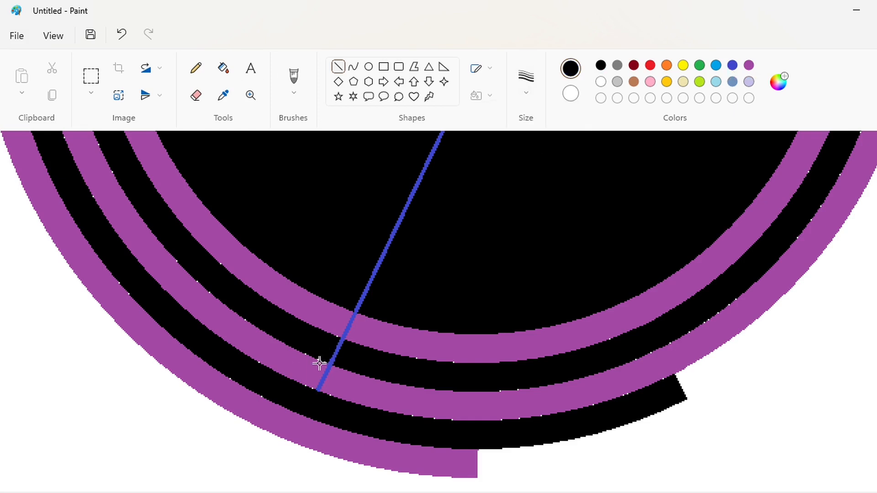
Black out the blue line where it crosses the black bands using short black strokes and black fills.
mouse_move(325, 357)
mouse_down()
mouse_move(344, 366)
mouse_move(351, 350)
mouse_up()
drag(345, 313, 362, 319)
key(Up)
key(Up)
key(Up)
key(Up)
key(Up)
click(420, 299)
click(223, 68)
scroll(527, 262, up, 4)
scroll(527, 261, down, 5)
click(382, 176)
click(343, 255)
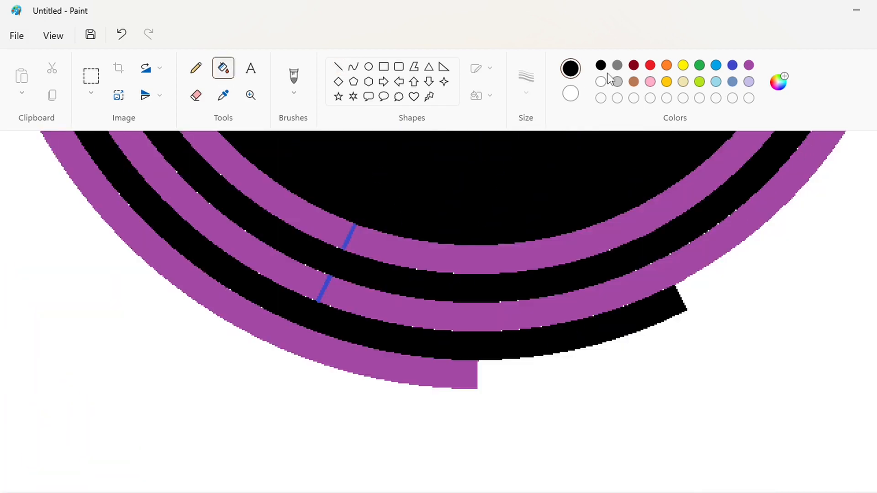
Fill the blue bit in the inner ring with purple and the middle ring's segment right of the line with white.
click(749, 64)
click(349, 233)
click(733, 64)
click(748, 223)
click(600, 81)
click(731, 234)
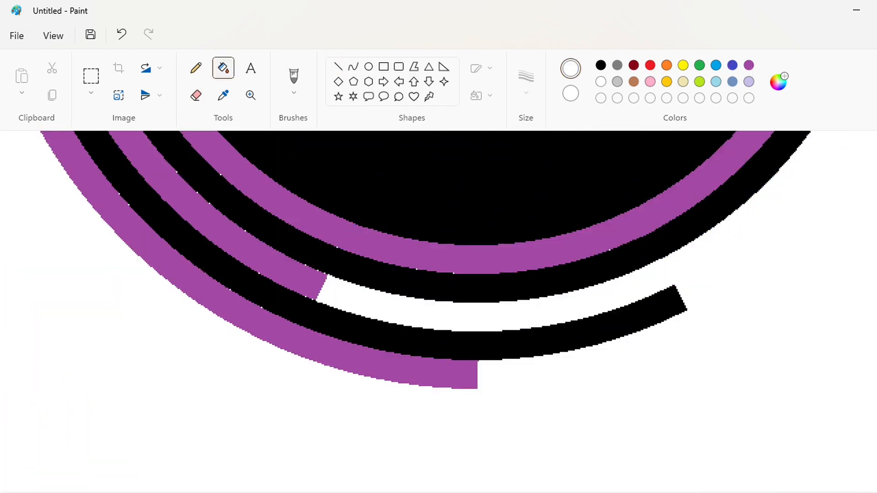
click(793, 492)
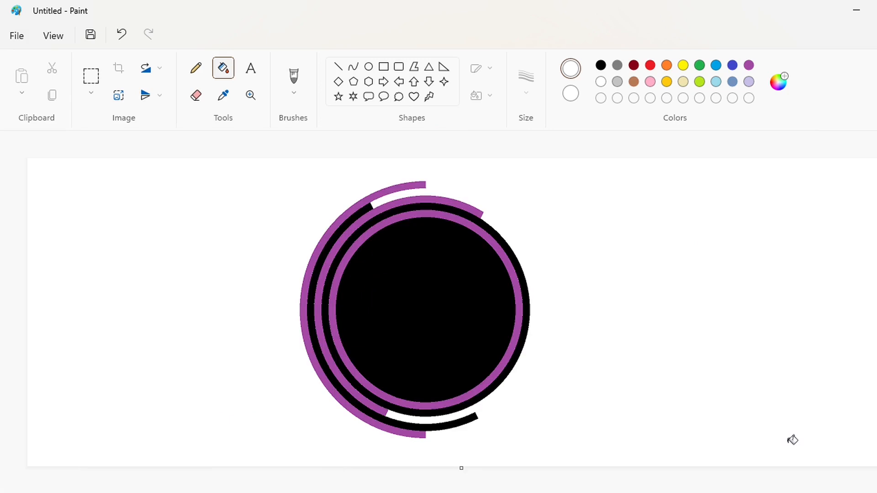
Draw a thin blue diagonal line from the lower right of the rings to the upper left through the centre.
click(338, 67)
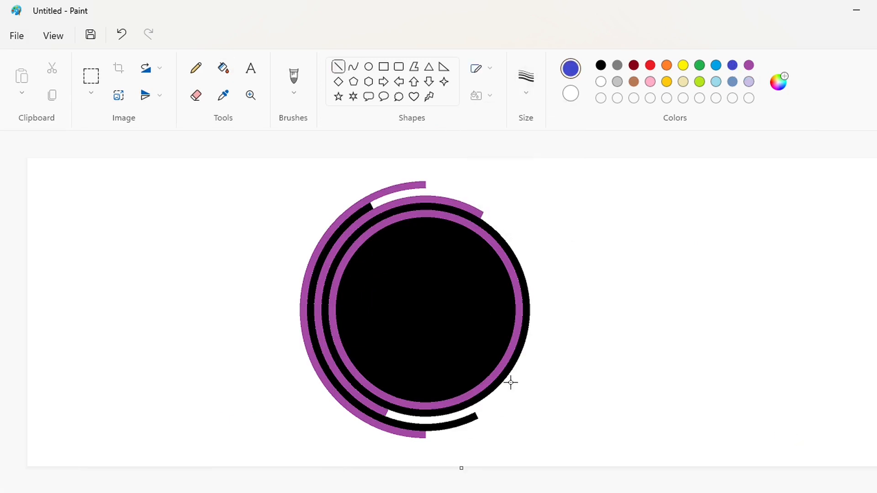
drag(507, 381, 349, 236)
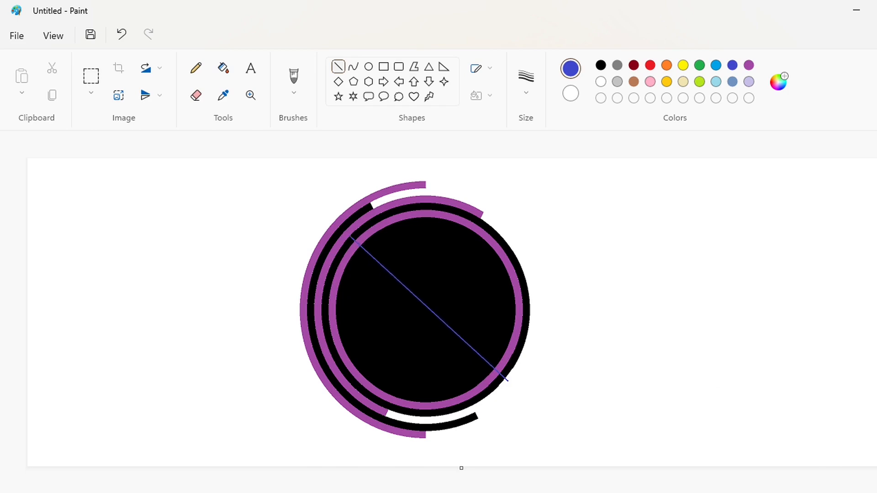
drag(849, 492, 872, 492)
drag(252, 492, 479, 492)
scroll(481, 467, down, 3)
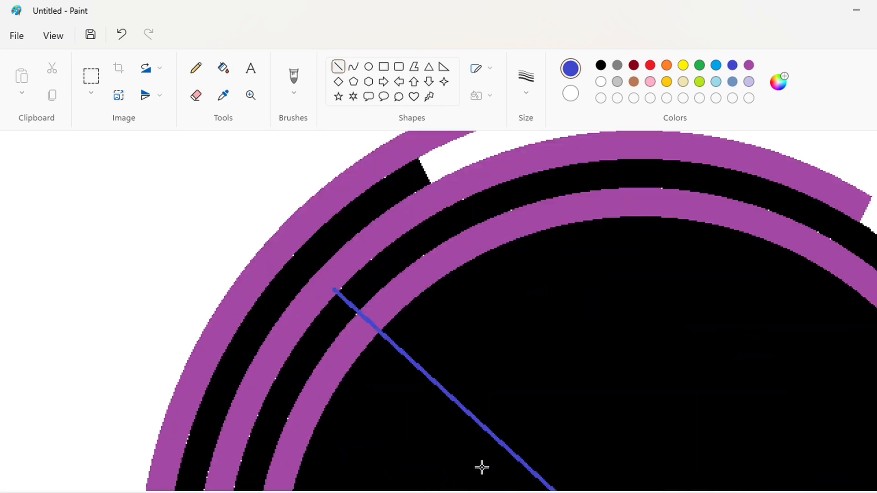
Set a thicker line size and nudge the blue diagonal line into position with the arrow keys.
click(600, 65)
click(525, 77)
click(521, 196)
key(Up)
key(Left)
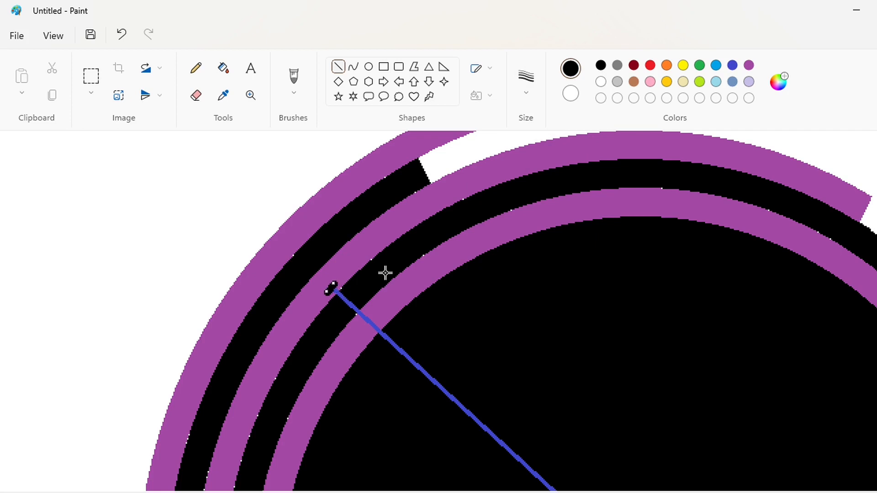
key(Up)
key(Up)
key(Up)
key(Up)
key(Up)
key(Up)
key(Up)
key(Left)
key(Left)
key(Left)
key(Left)
key(Left)
key(Left)
key(Left)
key(Right)
key(Right)
key(Right)
key(Down)
key(Down)
Cover the blue line with purple where it crosses the inner purple ring.
click(748, 65)
drag(337, 295, 342, 295)
scroll(524, 246, down, 2)
mouse_move(347, 227)
mouse_down()
mouse_move(358, 213)
mouse_move(375, 239)
mouse_up()
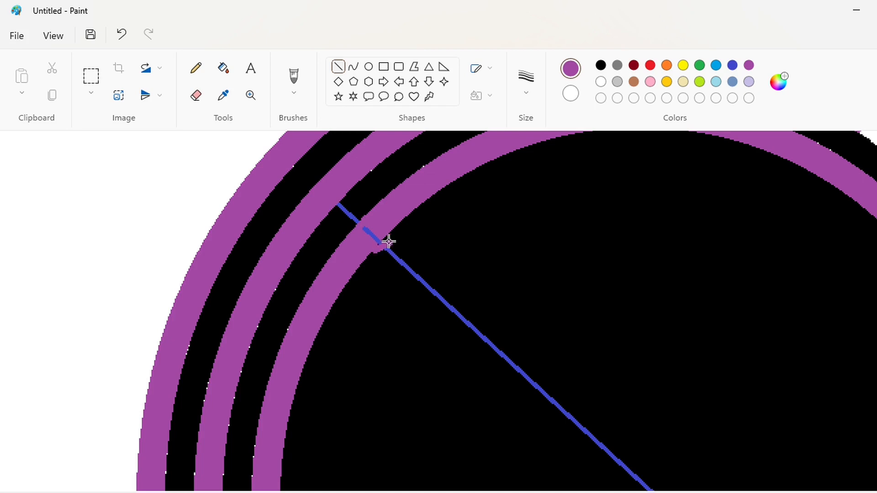
click(223, 68)
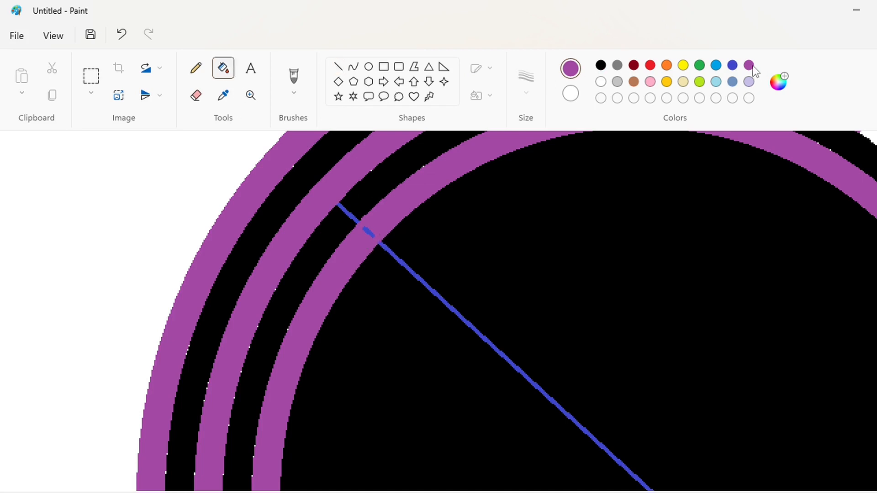
click(369, 229)
scroll(577, 321, down, 6)
drag(498, 492, 612, 484)
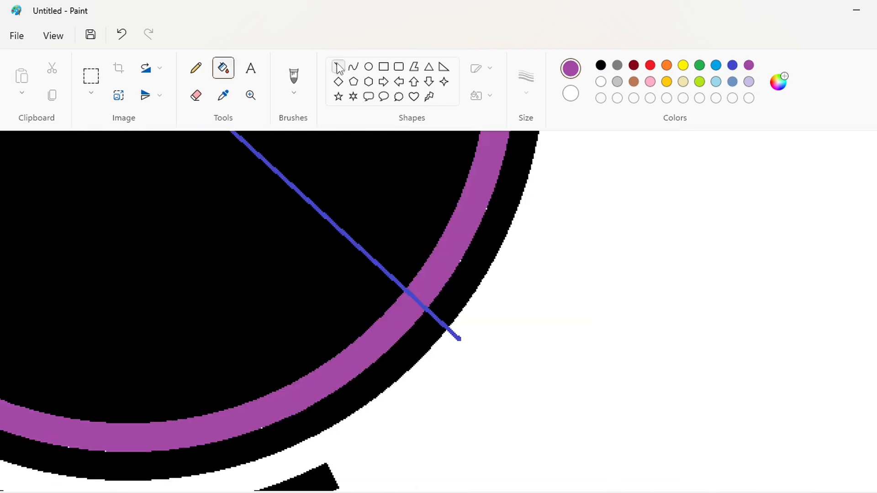
click(338, 67)
key(Left)
key(Left)
key(Down)
key(Down)
key(Down)
key(Down)
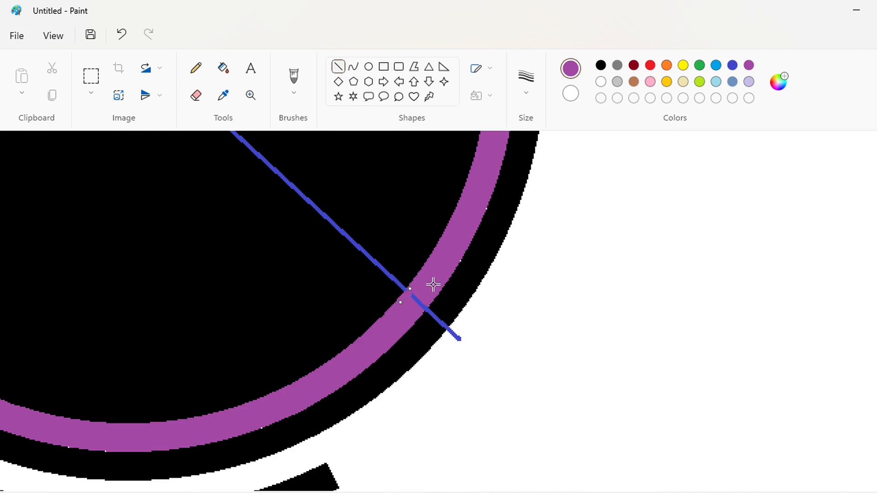
Fill the black band segment above the diagonal line with white and the blue line inside the centre with black.
click(223, 68)
click(732, 65)
click(495, 260)
click(601, 81)
click(511, 204)
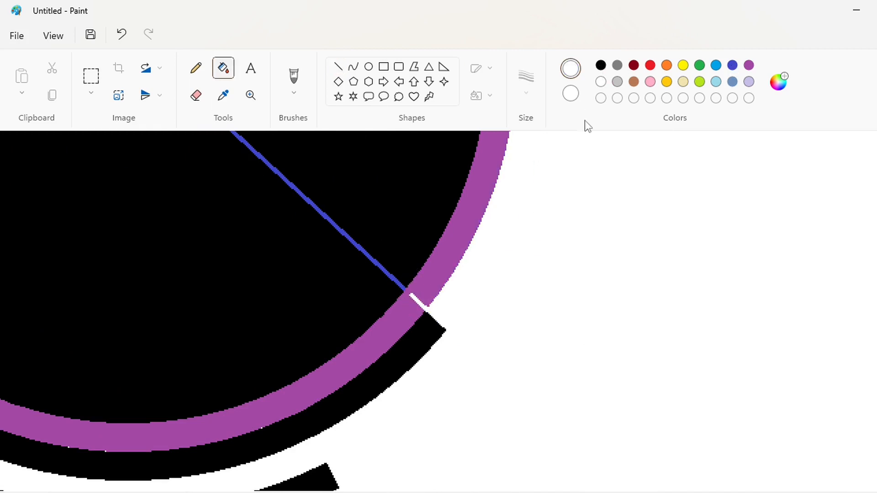
click(601, 65)
click(375, 262)
click(817, 492)
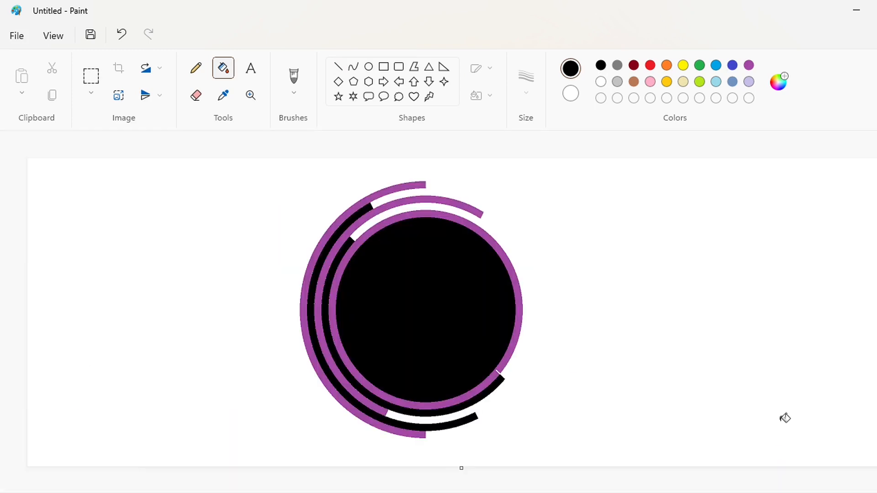
Draw a 3px blue line from the top of the inner ring down to the bottom of the black centre.
click(732, 65)
click(338, 66)
click(526, 76)
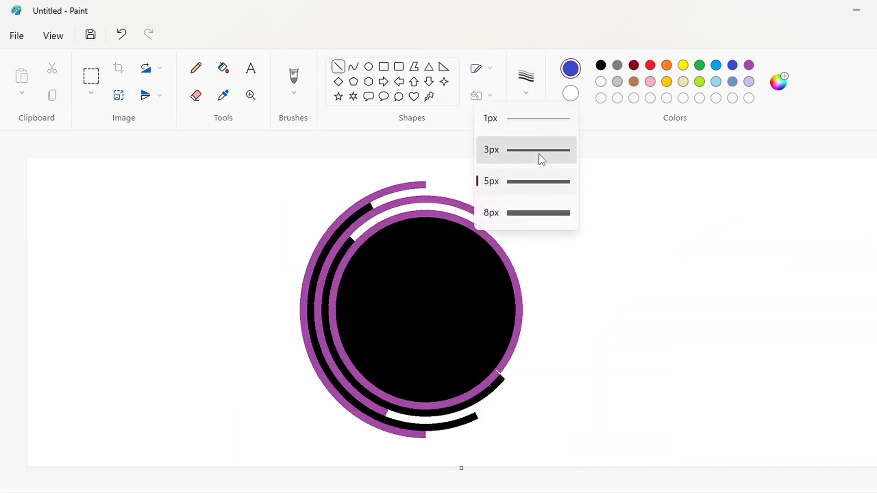
click(541, 158)
mouse_move(448, 210)
mouse_down()
mouse_move(423, 299)
mouse_move(411, 412)
mouse_up()
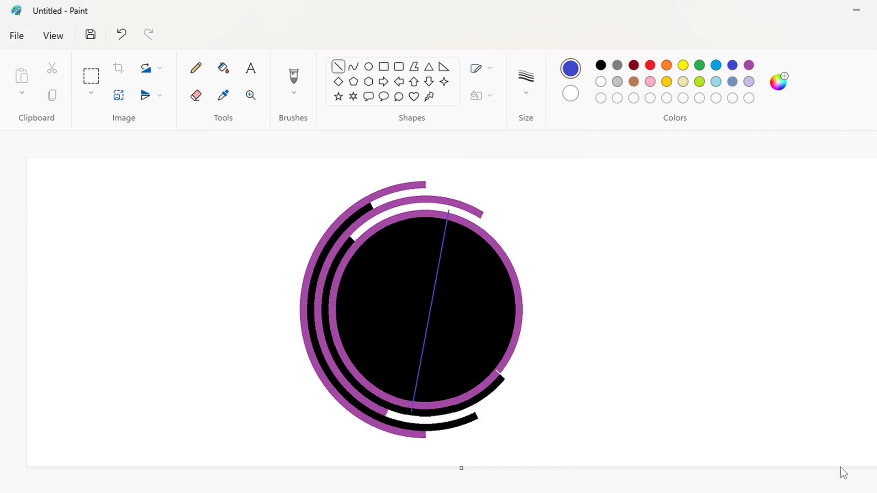
Black out the new blue line inside the black centre.
key(ctrl+Page_Up)
key(ctrl+Page_Up)
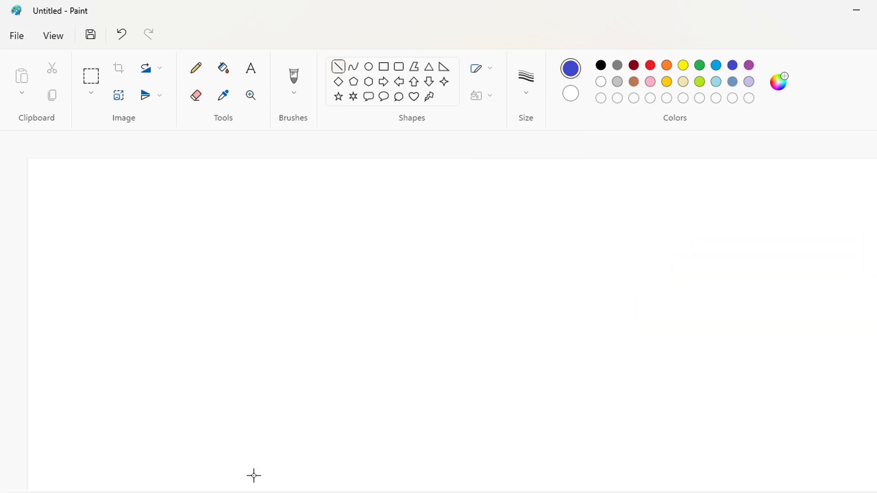
drag(252, 492, 558, 492)
scroll(559, 436, down, 3)
click(601, 65)
drag(424, 231, 440, 235)
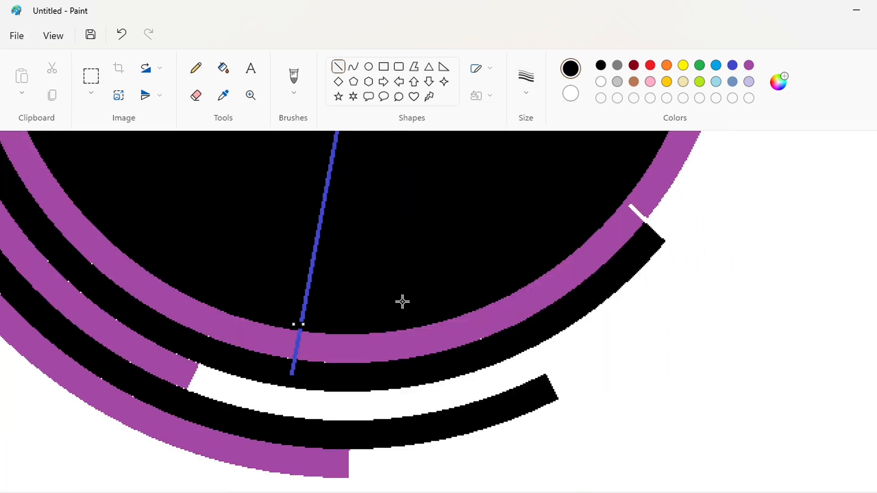
click(222, 68)
click(320, 227)
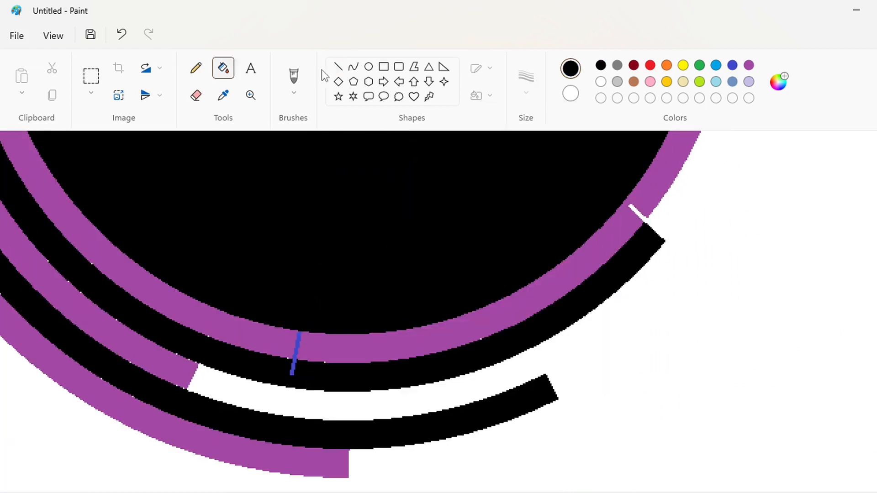
Fill the inner purple ring's segment right of the line with white.
click(338, 67)
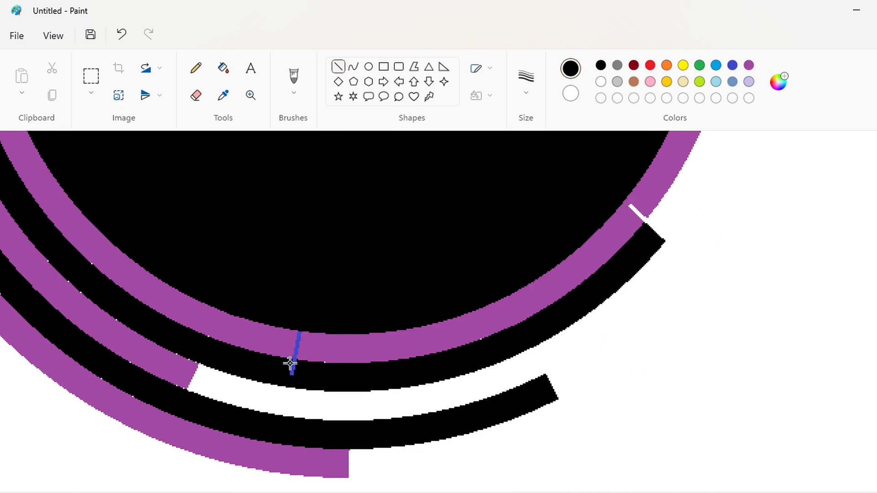
click(290, 364)
click(228, 77)
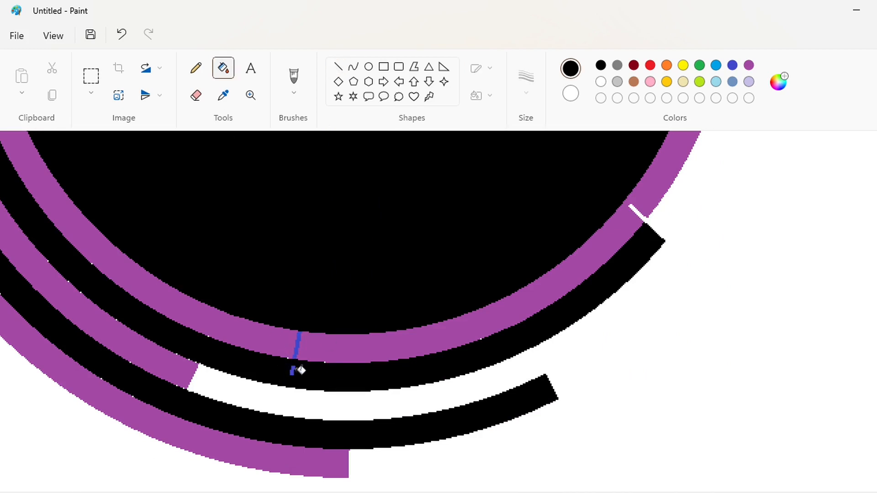
click(731, 65)
click(617, 220)
key(ctrl+z)
scroll(715, 372, down, 5)
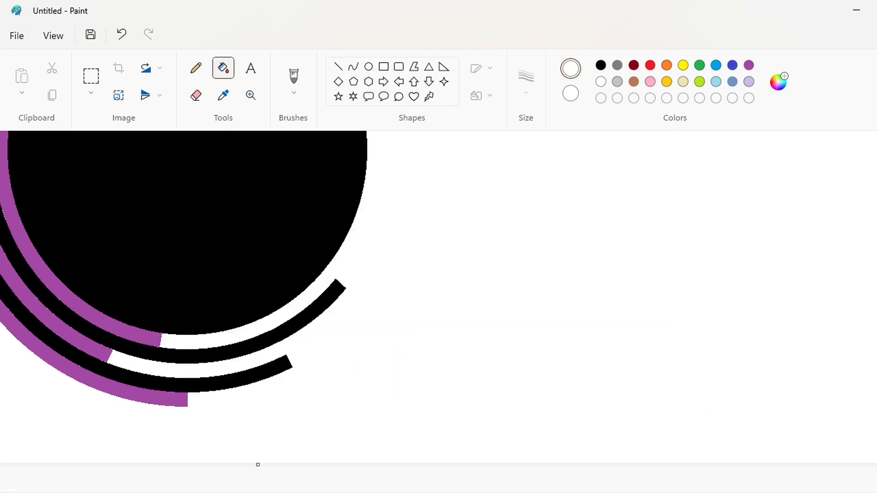
Add bold blue text "ZEE 5" in Arial 140 to the right of the logo.
click(245, 71)
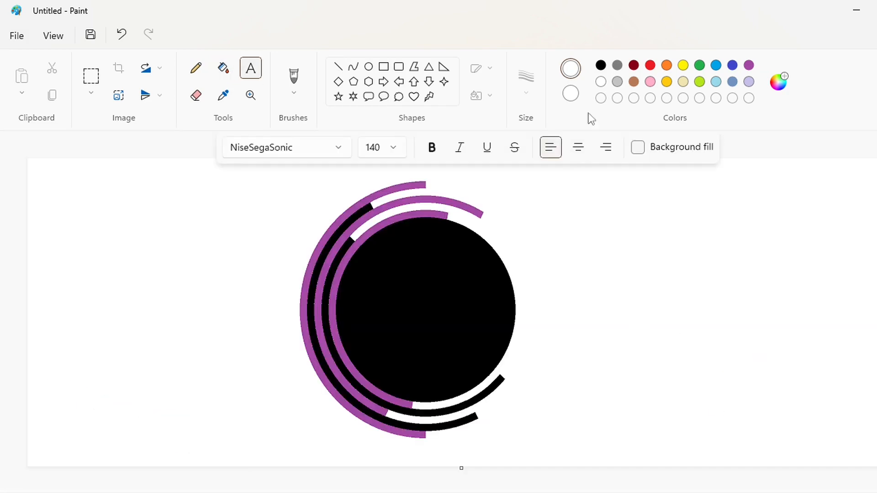
click(732, 67)
click(338, 148)
scroll(338, 210, up, 15)
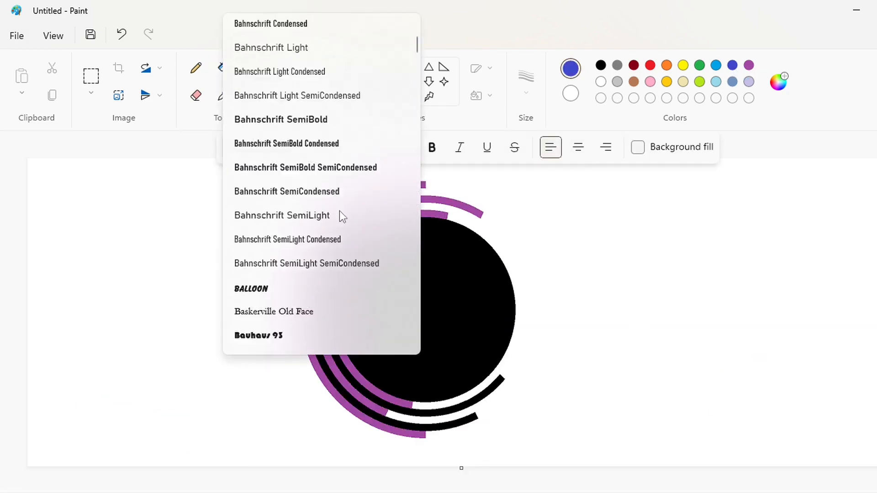
scroll(339, 210, up, 5)
click(262, 173)
click(585, 251)
text(ZZ)
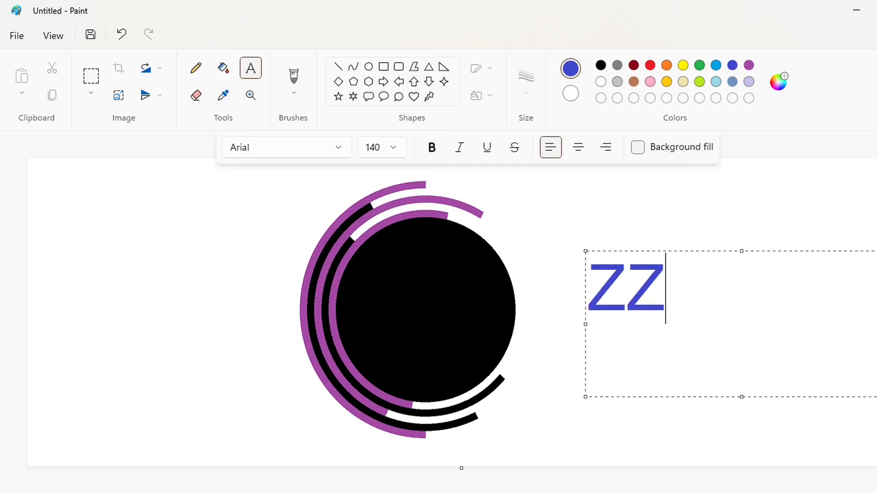
key(BackSpace)
text(EE %)
key(BackSpace)
text(5)
key(ctrl+a)
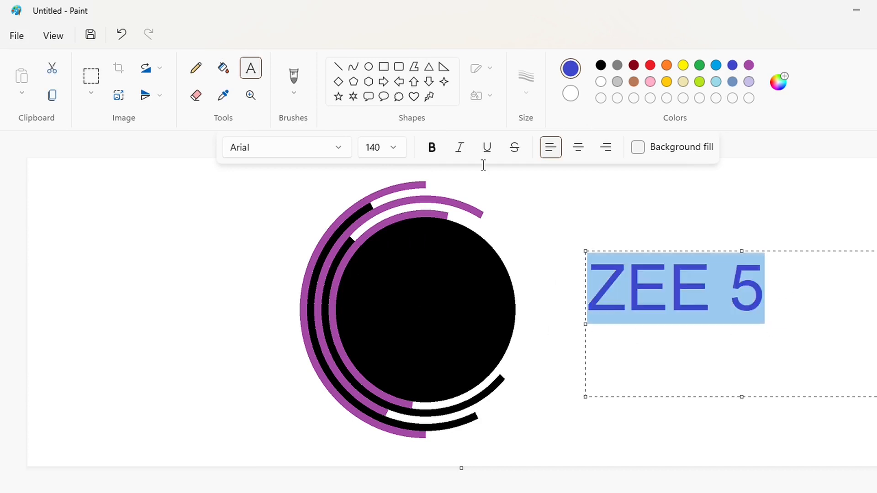
key(ctrl+b)
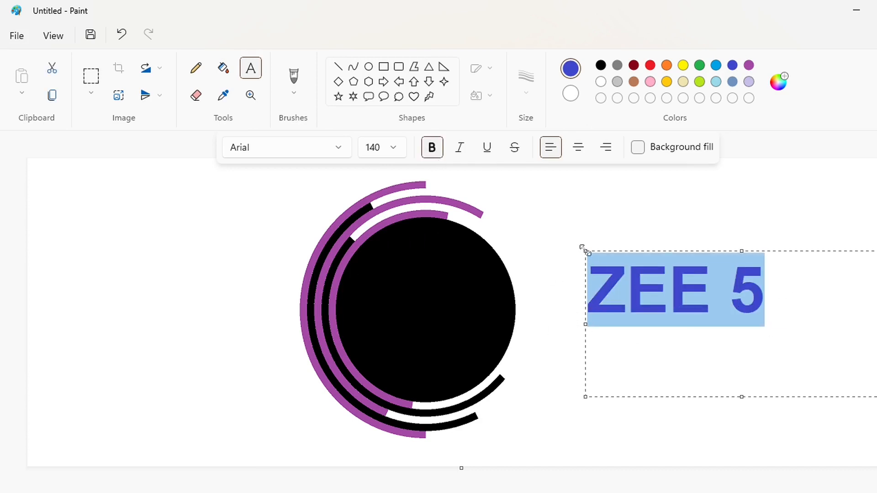
Zoom in on the text and draw a white diagonal line cutting across the lower-left stroke of the 5.
mouse_move(583, 248)
mouse_down()
mouse_move(385, 270)
mouse_move(581, 265)
mouse_up()
click(527, 231)
ctrl+scroll(681, 488, up, 3)
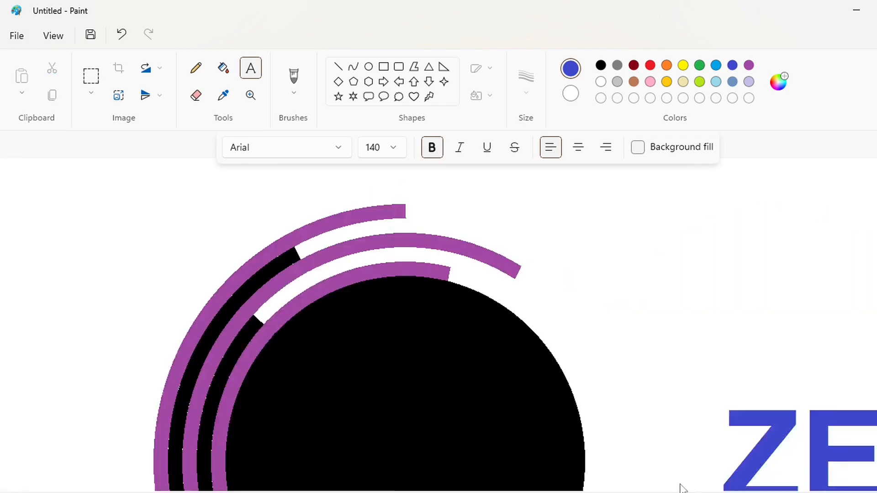
scroll(681, 487, down, 2)
scroll(736, 408, right, 5)
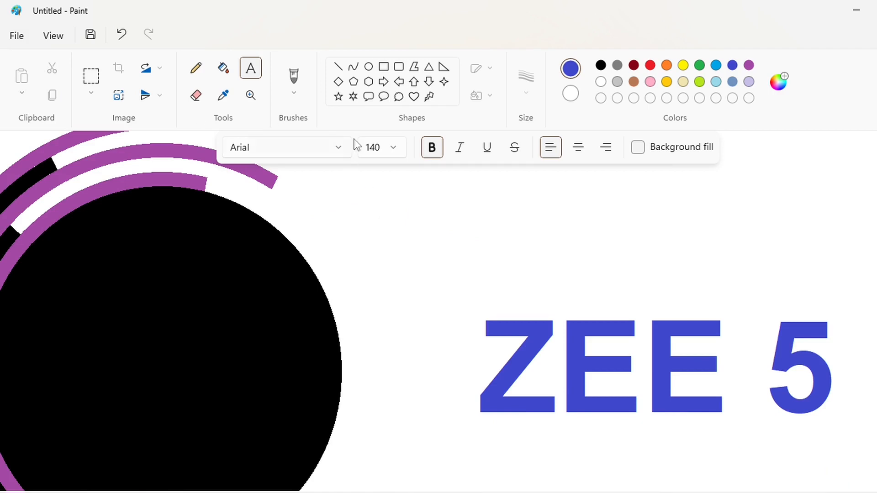
click(338, 66)
click(600, 81)
mouse_move(770, 352)
mouse_down()
mouse_move(787, 378)
mouse_move(765, 353)
mouse_up()
drag(787, 378, 787, 375)
Widen the cut in the 5 with a thicker white pencil stroke, then zoom back out.
click(223, 67)
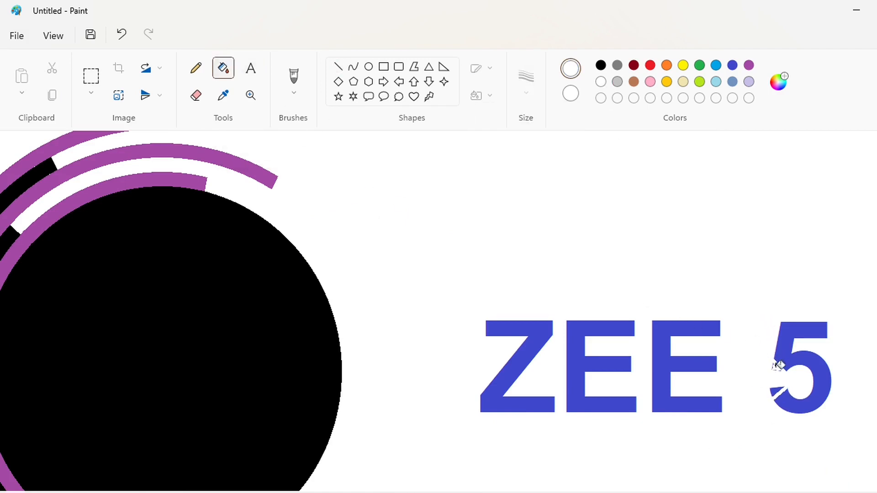
click(383, 66)
click(485, 96)
click(503, 152)
click(875, 492)
drag(411, 487, 788, 484)
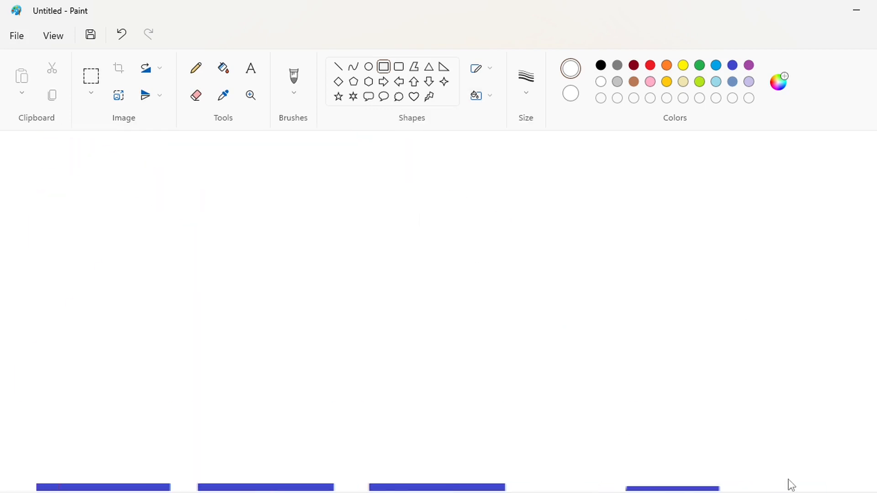
scroll(730, 411, down, 4)
click(196, 68)
click(526, 83)
click(534, 137)
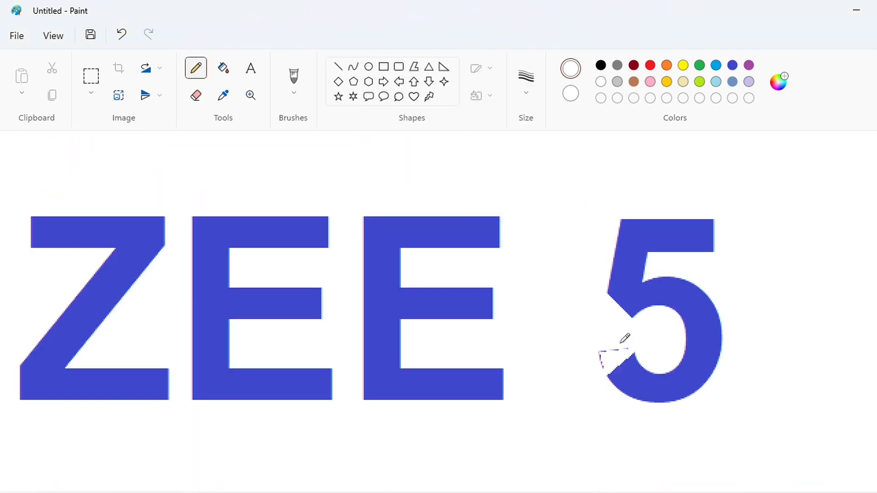
drag(621, 342, 604, 368)
key(ctrl+Page_Down)
key(ctrl+Page_Down)
key(ctrl+Page_Down)
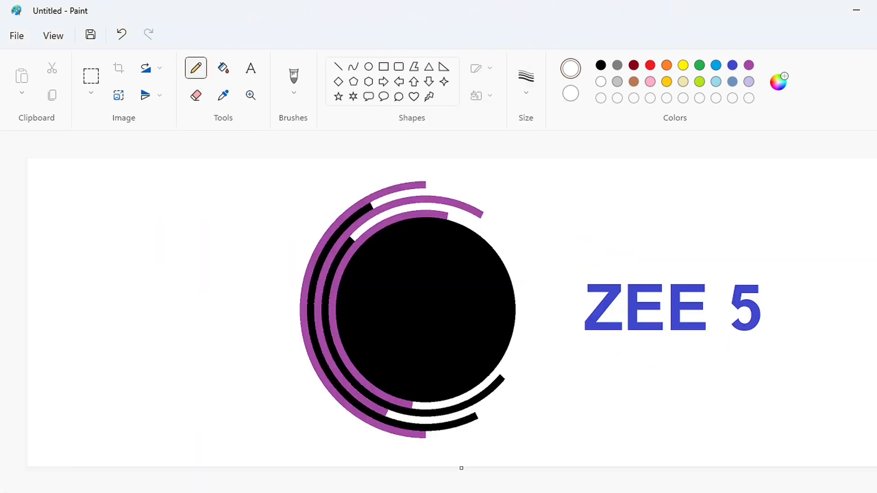
Select the ZEE 5 text with a rectangular selection, copy it and paste it as a new selection.
click(91, 77)
drag(556, 239, 849, 371)
key(ctrl+c)
click(384, 67)
key(ctrl+v)
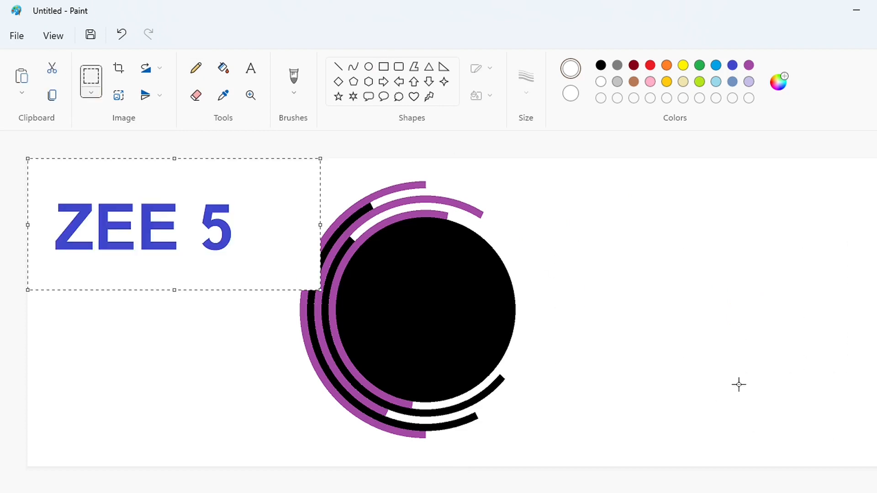
Switch to transparent selection and move the pasted text onto the black centre, nudging it into place.
click(91, 93)
click(91, 204)
drag(119, 228, 463, 310)
key(Right)
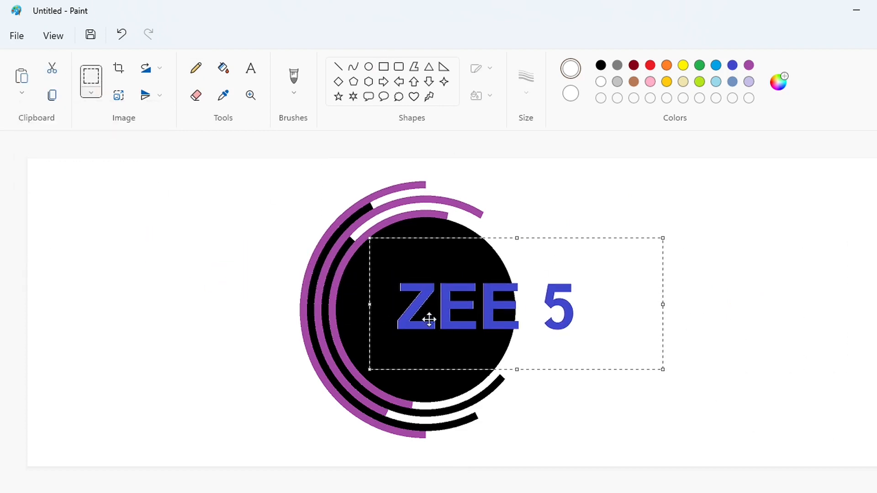
key(Left)
key(Left)
key(Left)
key(Down)
key(Down)
key(Down)
key(Right)
key(Right)
key(Right)
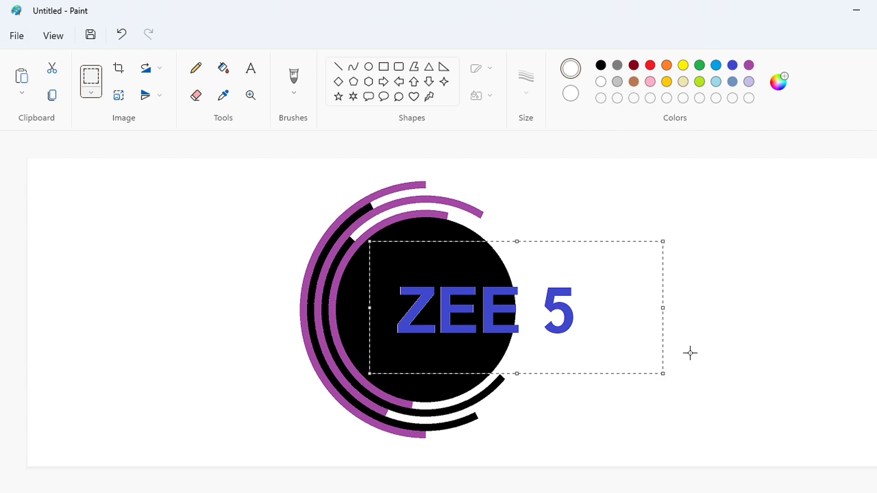
click(690, 353)
drag(523, 241, 638, 385)
click(706, 400)
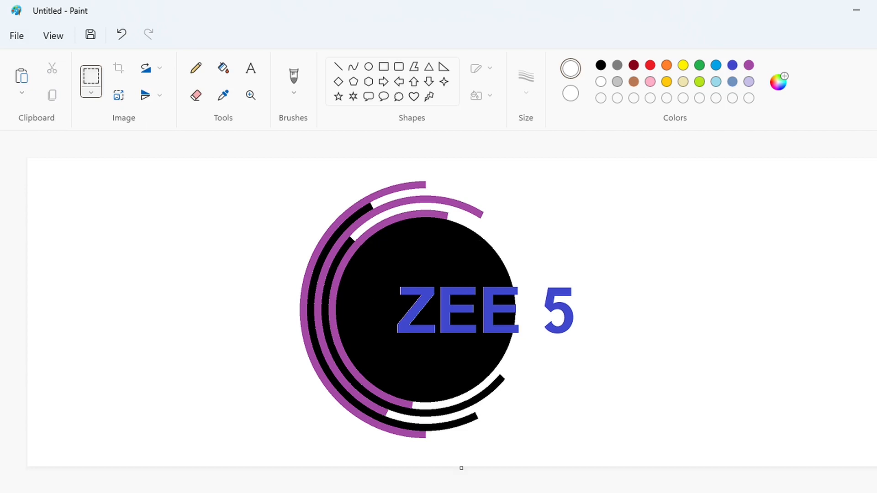
Zoom in, paste the text again over the logo and nudge it right so the 5 sits beside the circle.
scroll(642, 424, up, 1)
click(384, 66)
drag(431, 225, 618, 364)
key(ctrl+v)
drag(100, 300, 377, 281)
key(Right)
key(Right)
key(Right)
key(Right)
key(Right)
key(Right)
key(Right)
key(Right)
key(Right)
key(Right)
key(Right)
key(Right)
key(Right)
key(Right)
key(Right)
key(Right)
key(Right)
key(Right)
key(Right)
key(Right)
click(244, 268)
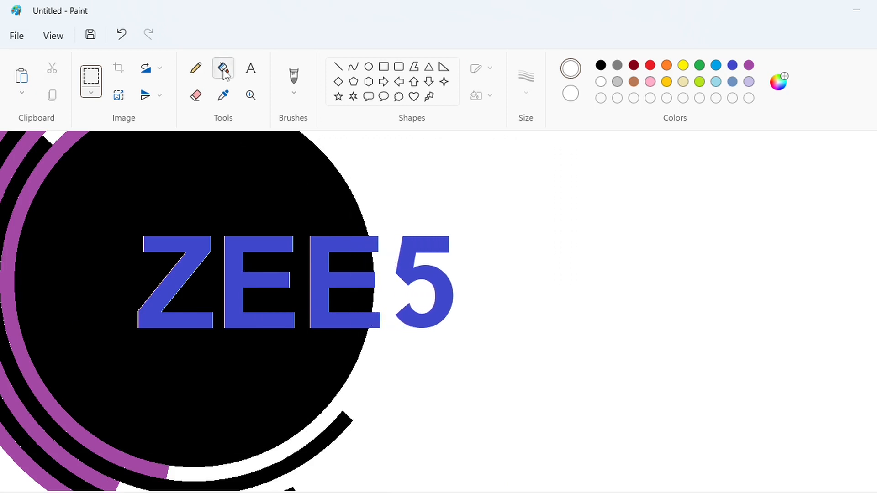
Fill the 5 with black and the letters Z, E and E with white.
click(223, 69)
click(600, 65)
click(423, 242)
click(600, 82)
click(320, 246)
click(232, 258)
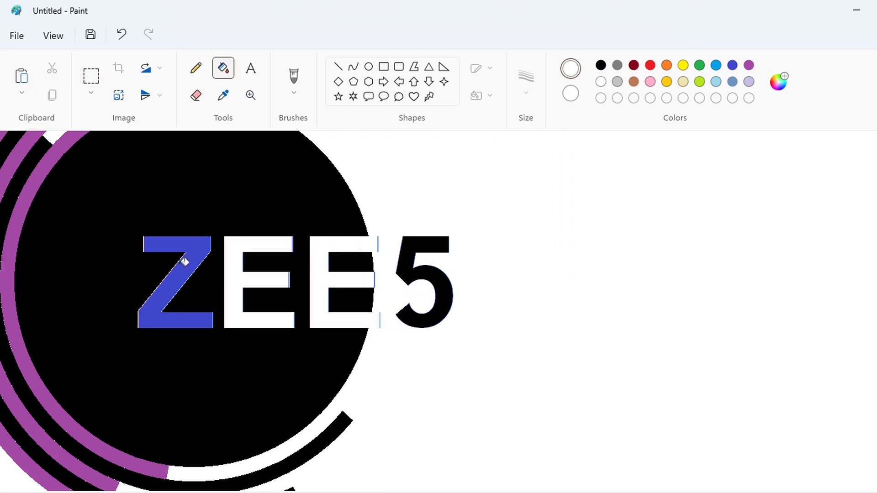
click(182, 251)
Create darker custom cyan and lime green colours from the palette swatches.
click(196, 68)
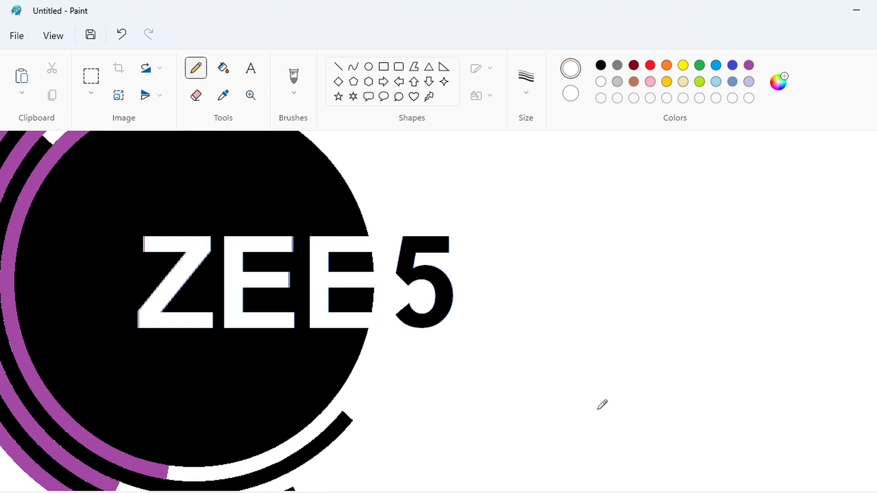
click(818, 492)
double_click(716, 65)
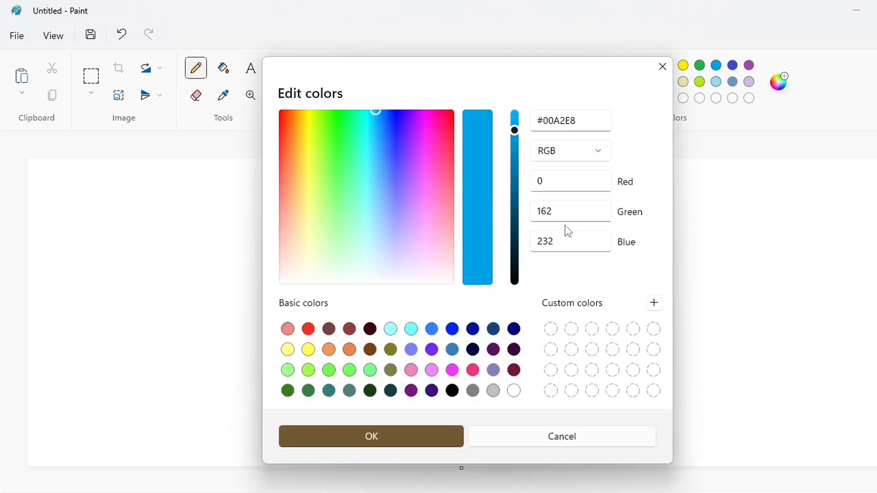
click(377, 110)
click(373, 111)
click(514, 135)
drag(513, 135, 513, 139)
click(371, 436)
double_click(699, 82)
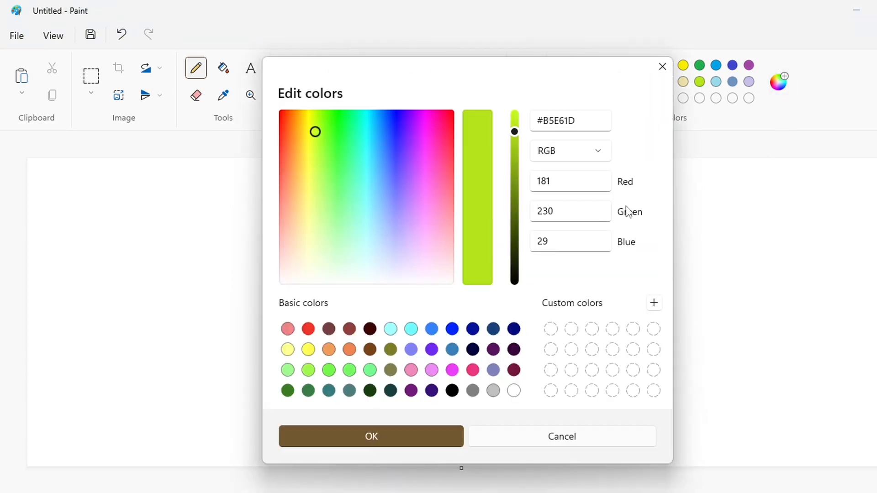
click(514, 146)
click(370, 434)
Create custom orange, yellow and purple #8A337C colours.
double_click(666, 65)
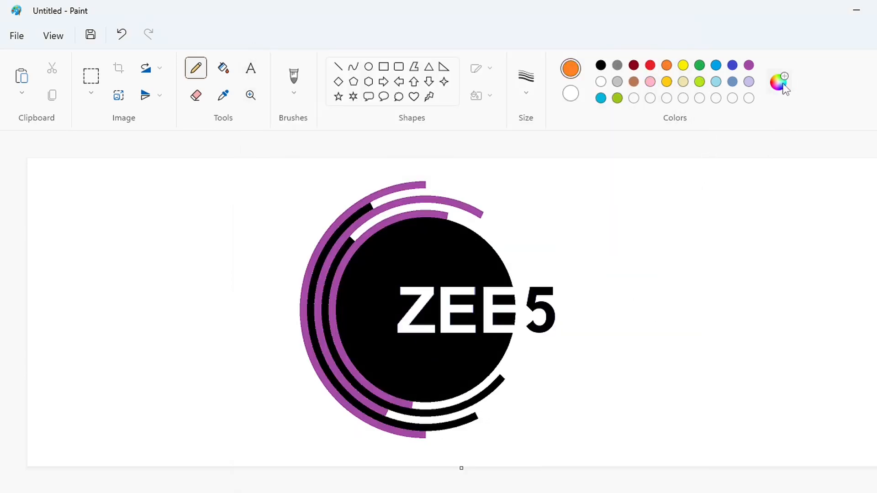
click(515, 127)
click(441, 437)
click(666, 81)
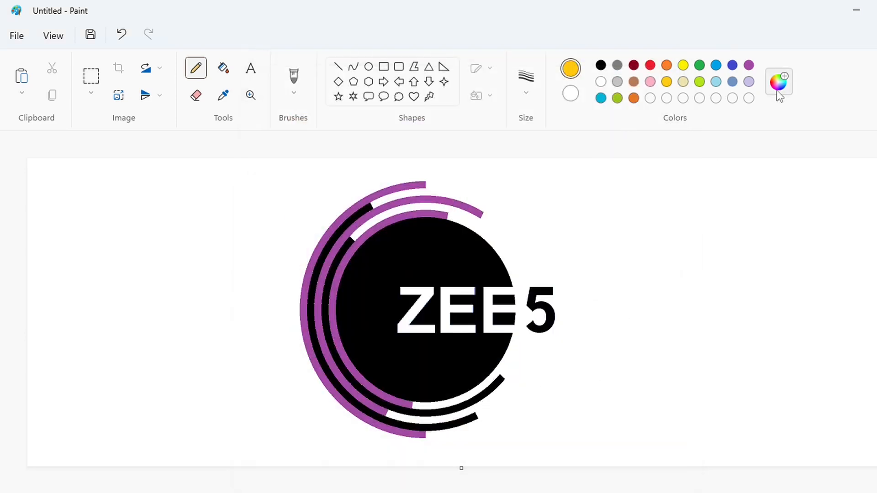
click(779, 81)
click(513, 126)
click(416, 439)
click(747, 67)
click(774, 84)
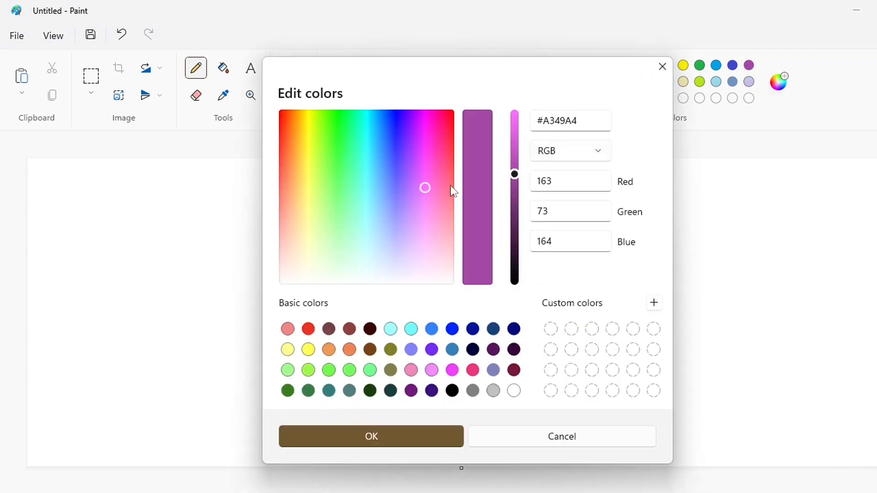
drag(421, 182, 430, 174)
drag(517, 185, 518, 191)
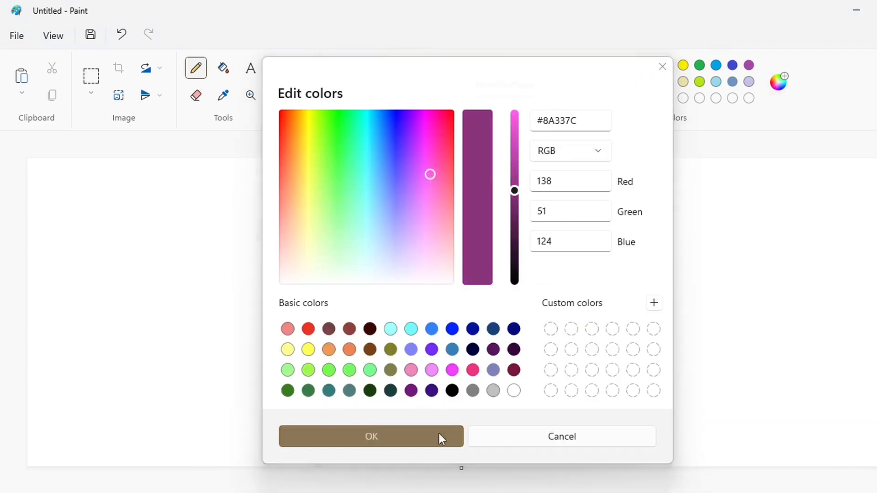
click(442, 438)
Fill the outer ring cyan, the next ring lime green and the upper arc orange.
click(601, 98)
click(223, 68)
click(401, 185)
click(617, 97)
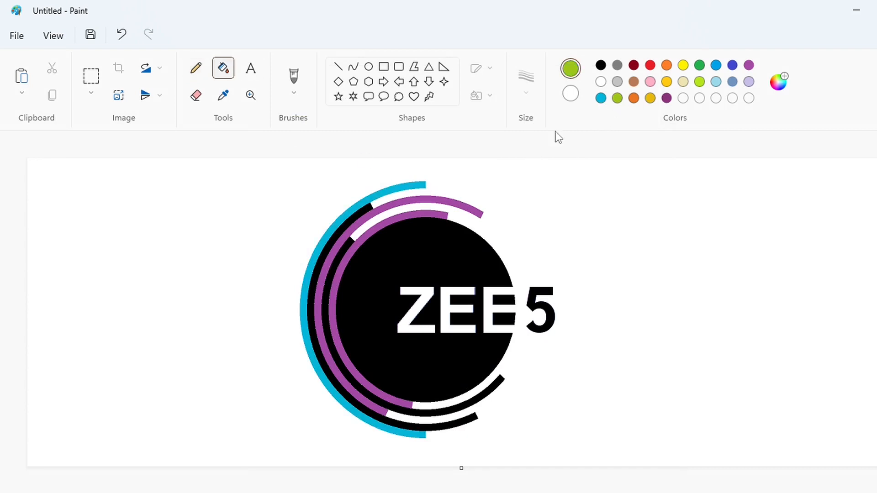
click(370, 207)
click(633, 98)
click(438, 199)
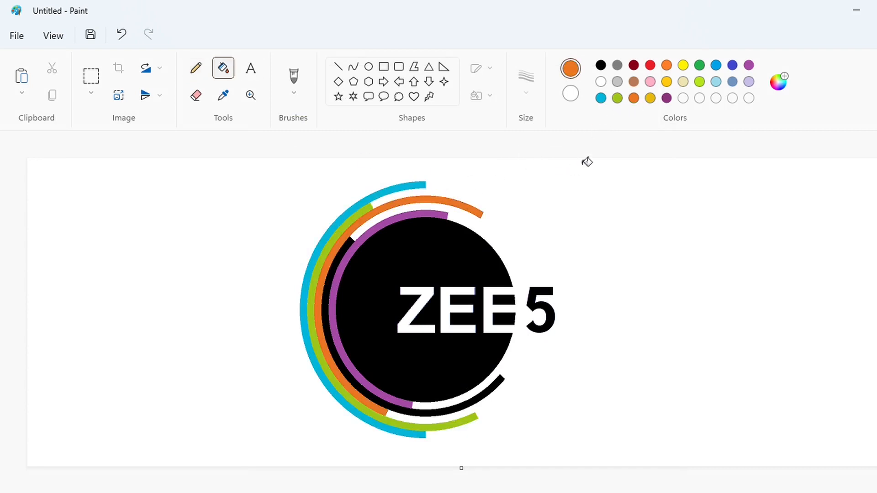
Recolour the upper arc yellow, fill the inner black ring orange and the inner ring custom purple.
click(650, 99)
click(413, 196)
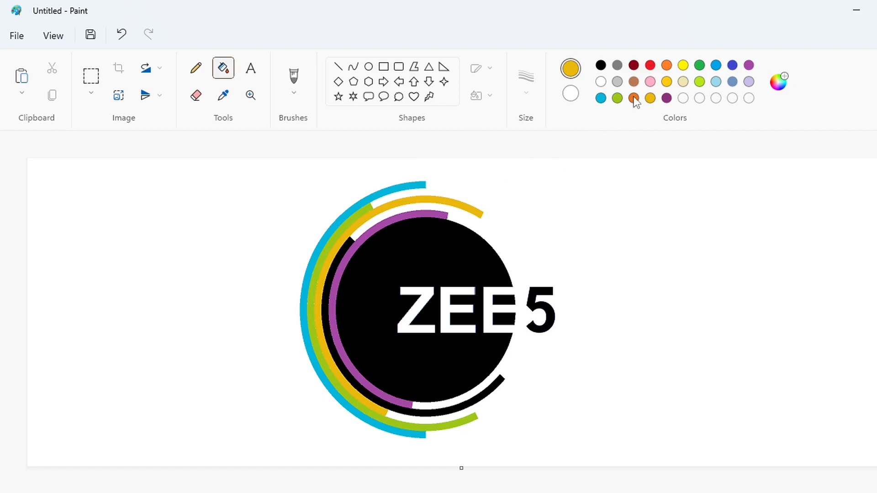
click(633, 97)
click(350, 247)
click(667, 97)
click(407, 213)
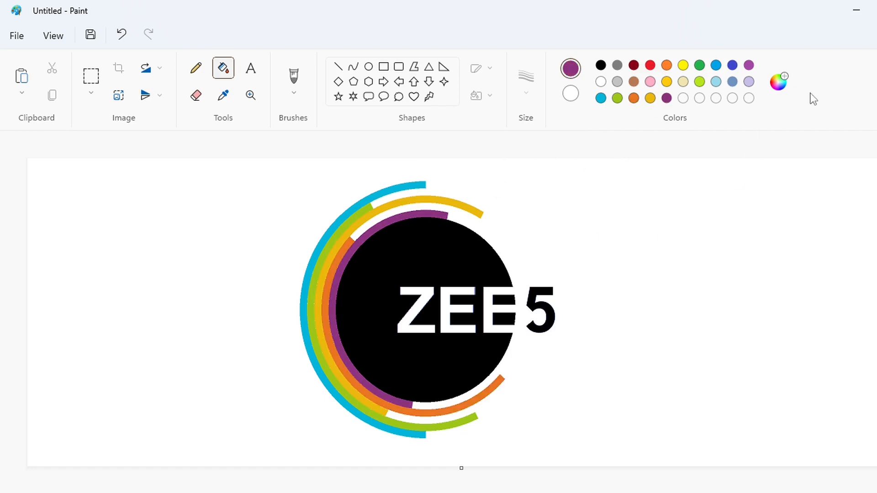
Darken the custom green and refill the green ring with it.
click(617, 98)
click(779, 81)
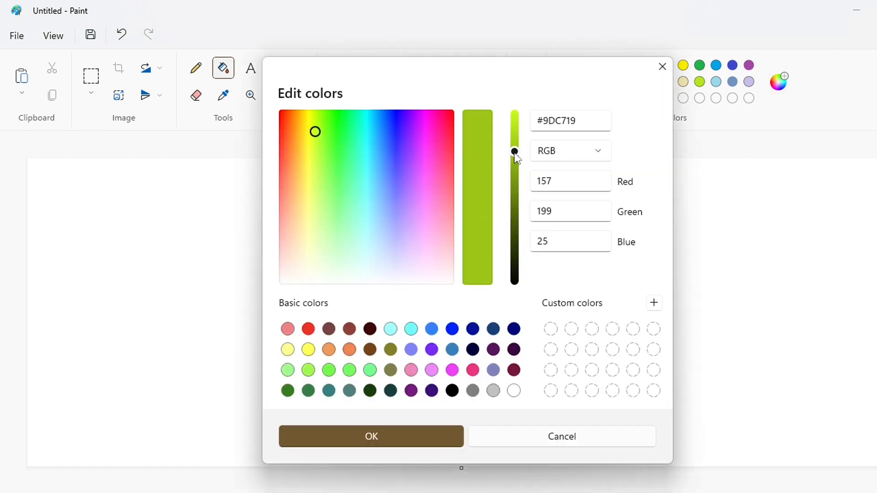
drag(515, 153, 514, 168)
click(436, 427)
click(368, 206)
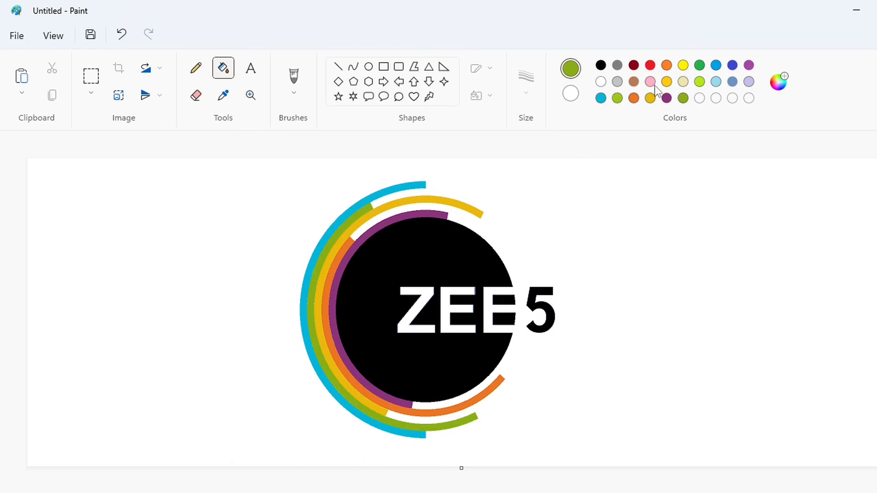
Darken the custom yellow and refill the yellow ring with it.
click(650, 98)
click(778, 82)
drag(514, 133, 514, 145)
click(435, 426)
click(401, 208)
Change the custom orange to a deeper red-orange and refill the orange ring.
click(633, 98)
click(778, 81)
click(287, 135)
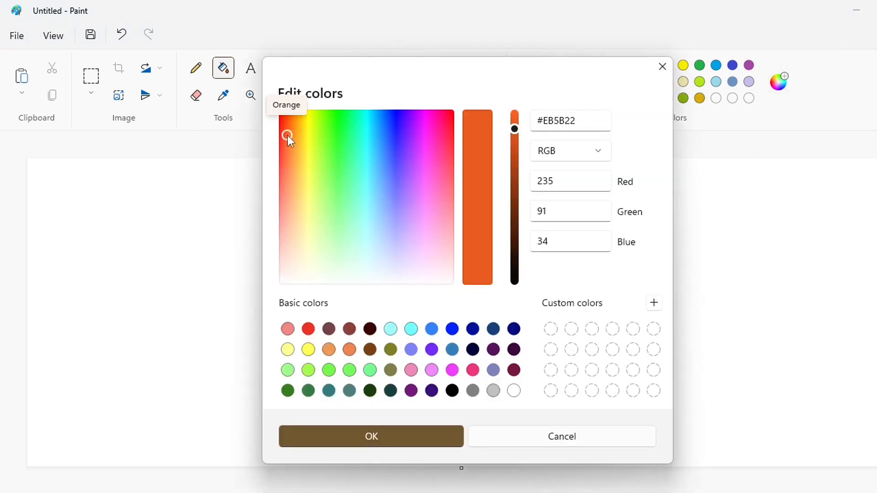
drag(514, 128, 515, 137)
click(391, 434)
click(353, 241)
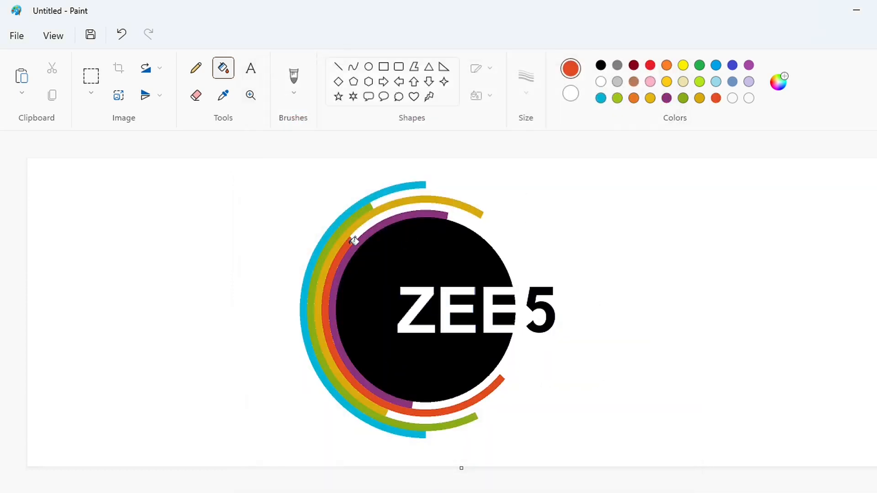
Adjust the custom purple to a darker plum and refill the inner ring with it.
click(666, 98)
click(778, 81)
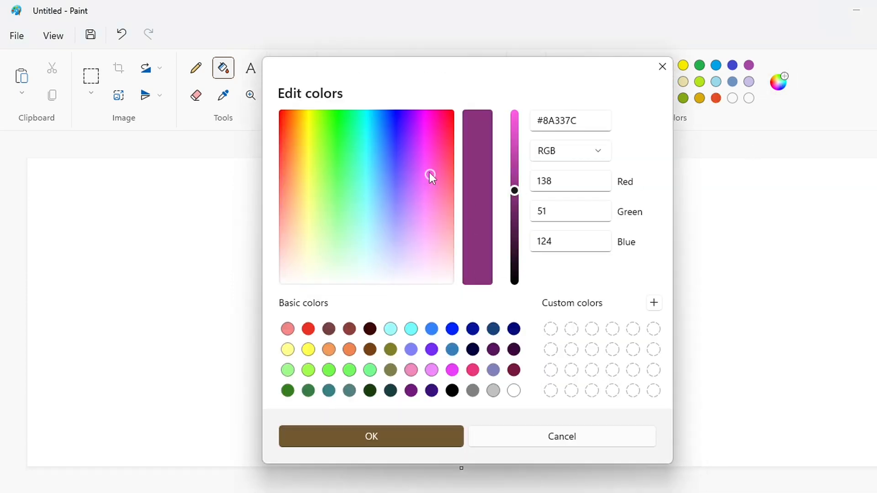
mouse_move(432, 179)
mouse_down()
mouse_move(420, 176)
mouse_move(436, 175)
mouse_up()
drag(514, 190, 517, 208)
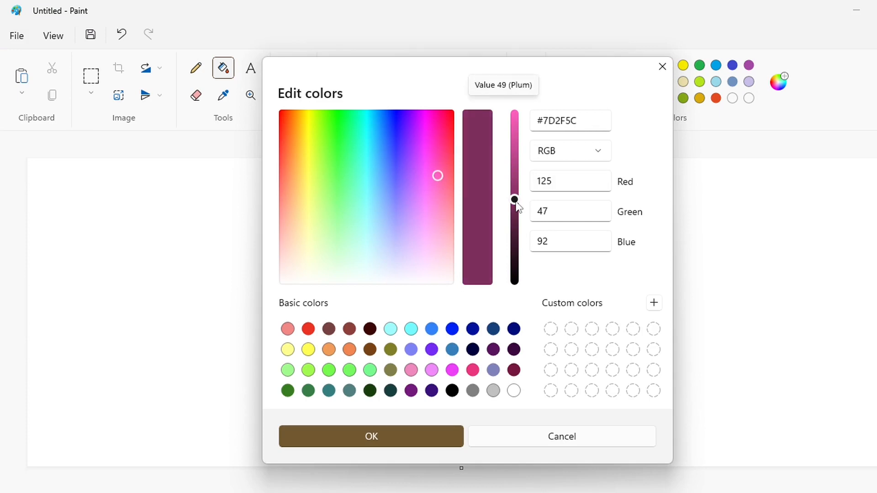
drag(437, 151, 437, 145)
click(413, 433)
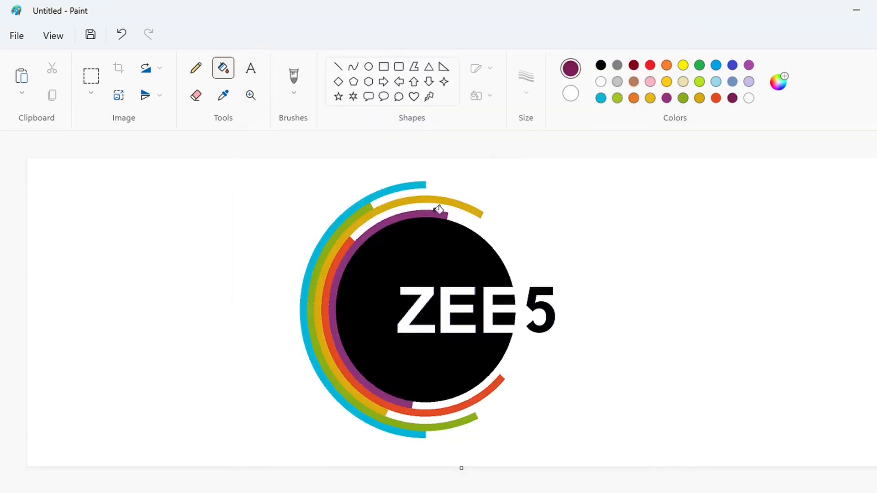
click(439, 213)
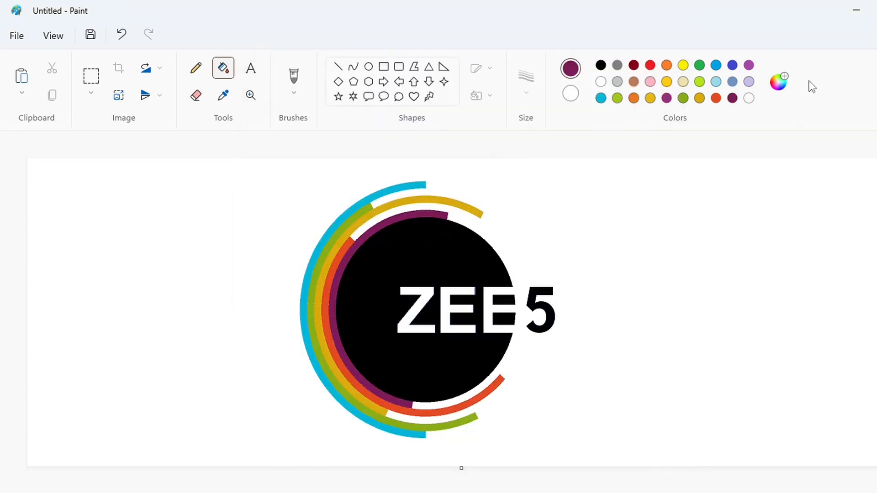